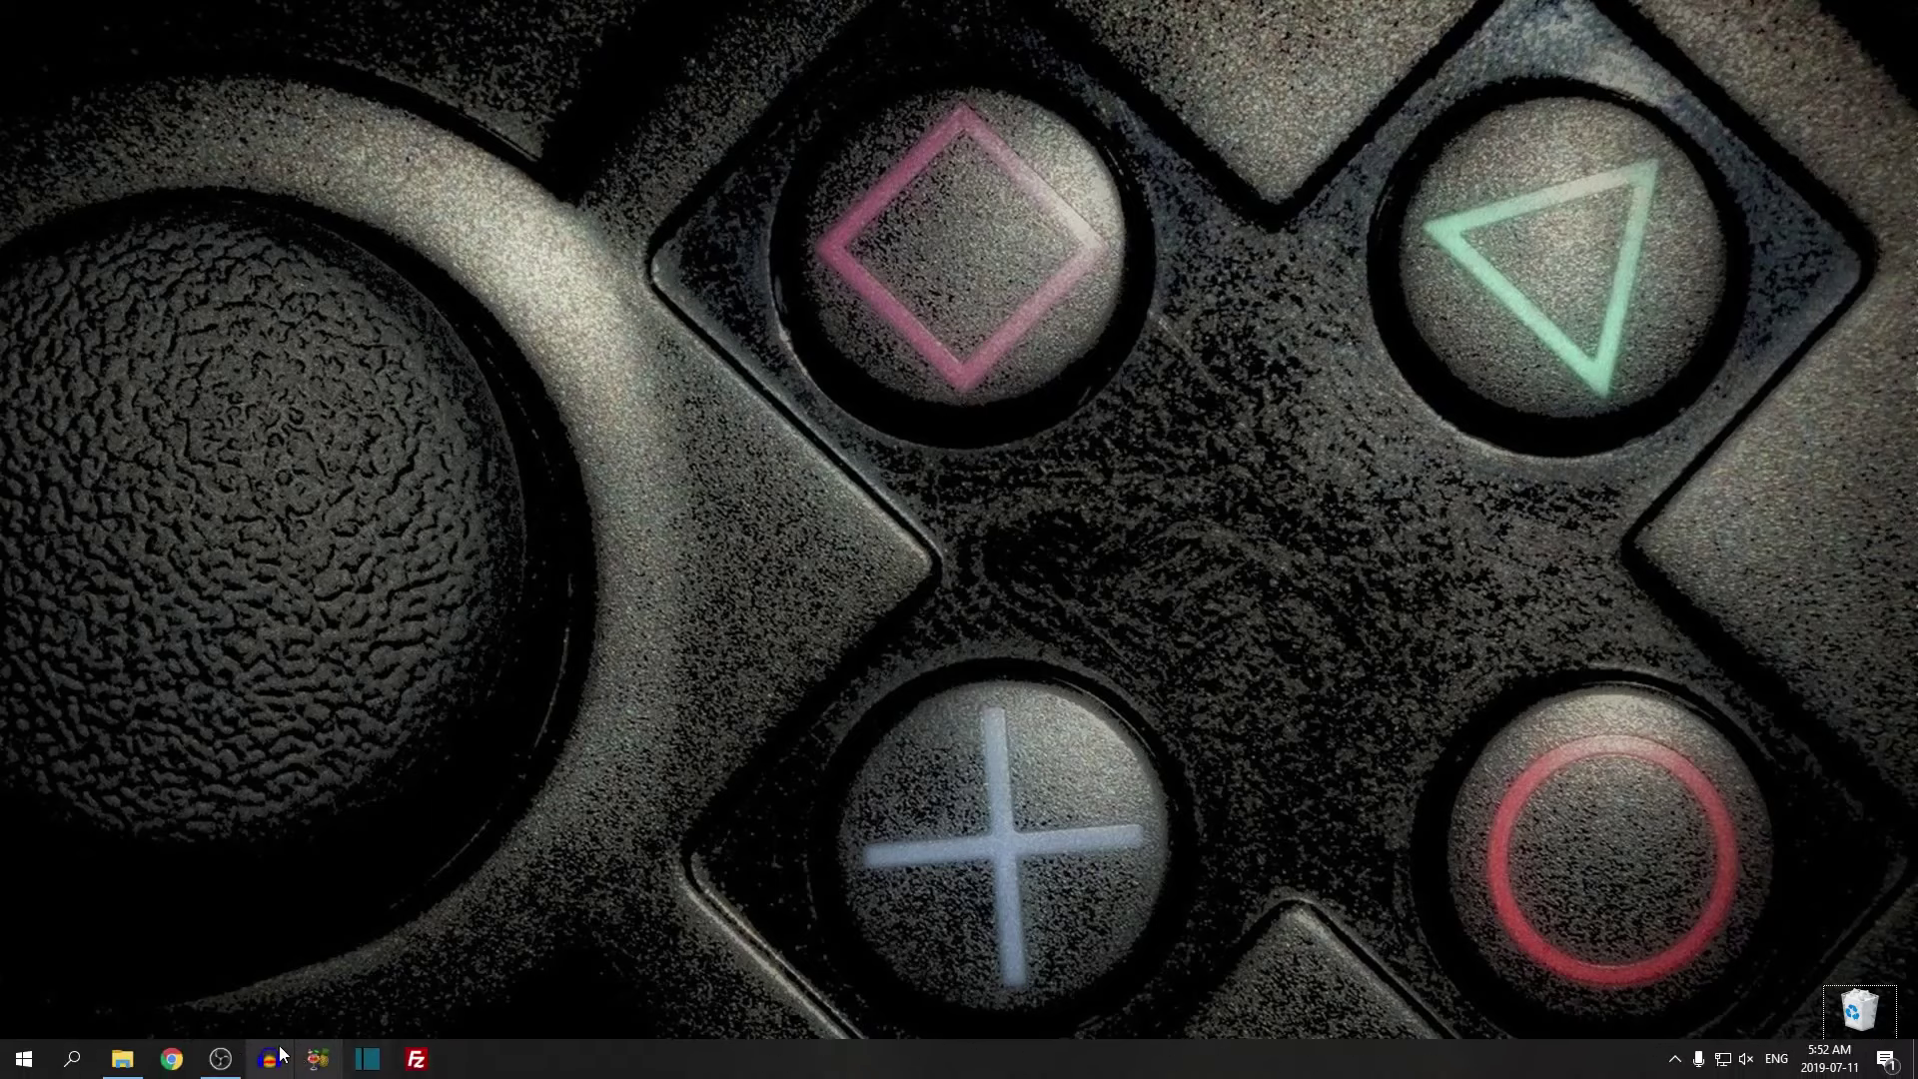
Bring up the PS2 O folder window containing the pack's Link.txt file
{"action": "left_click", "coordinate": [121, 1060]}
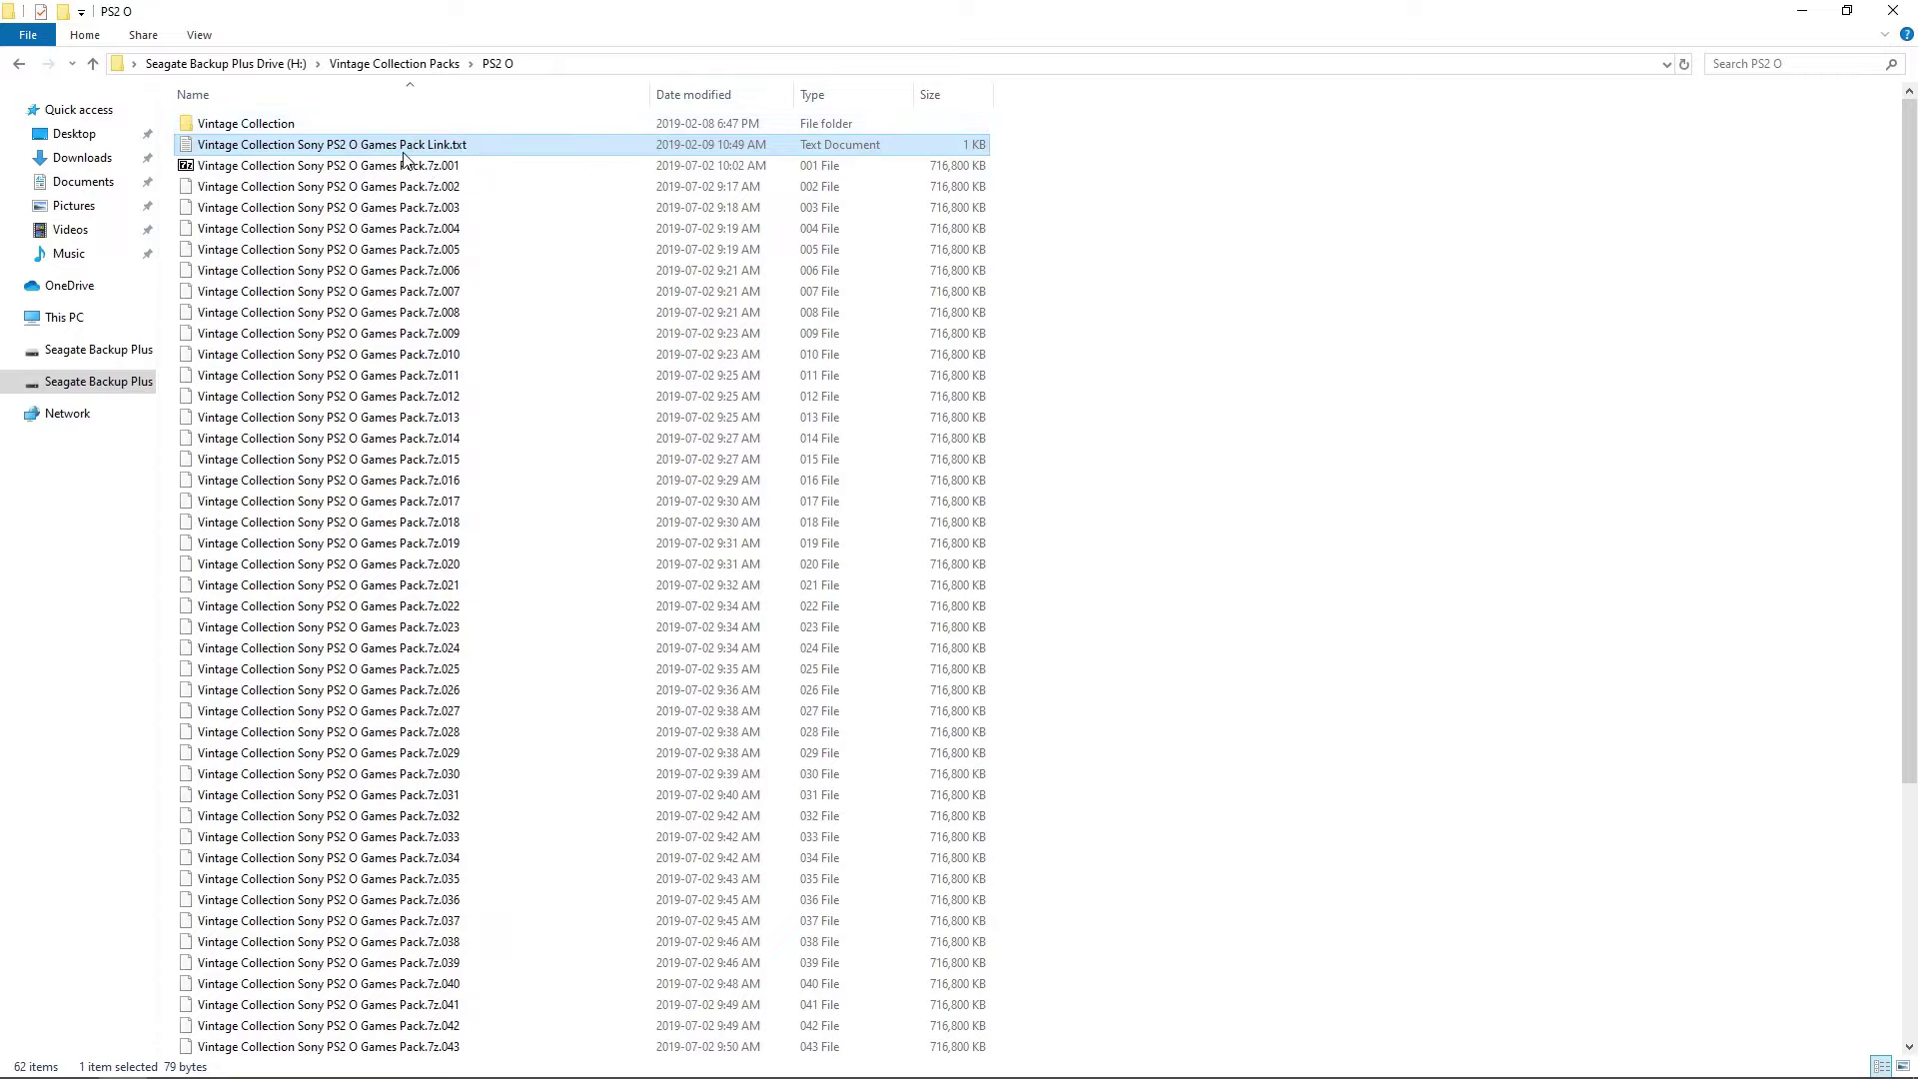
Open Link.txt in Notepad, copy the full arcadepunks download URL, then close Notepad
{"action": "double_click", "coordinate": [396, 150]}
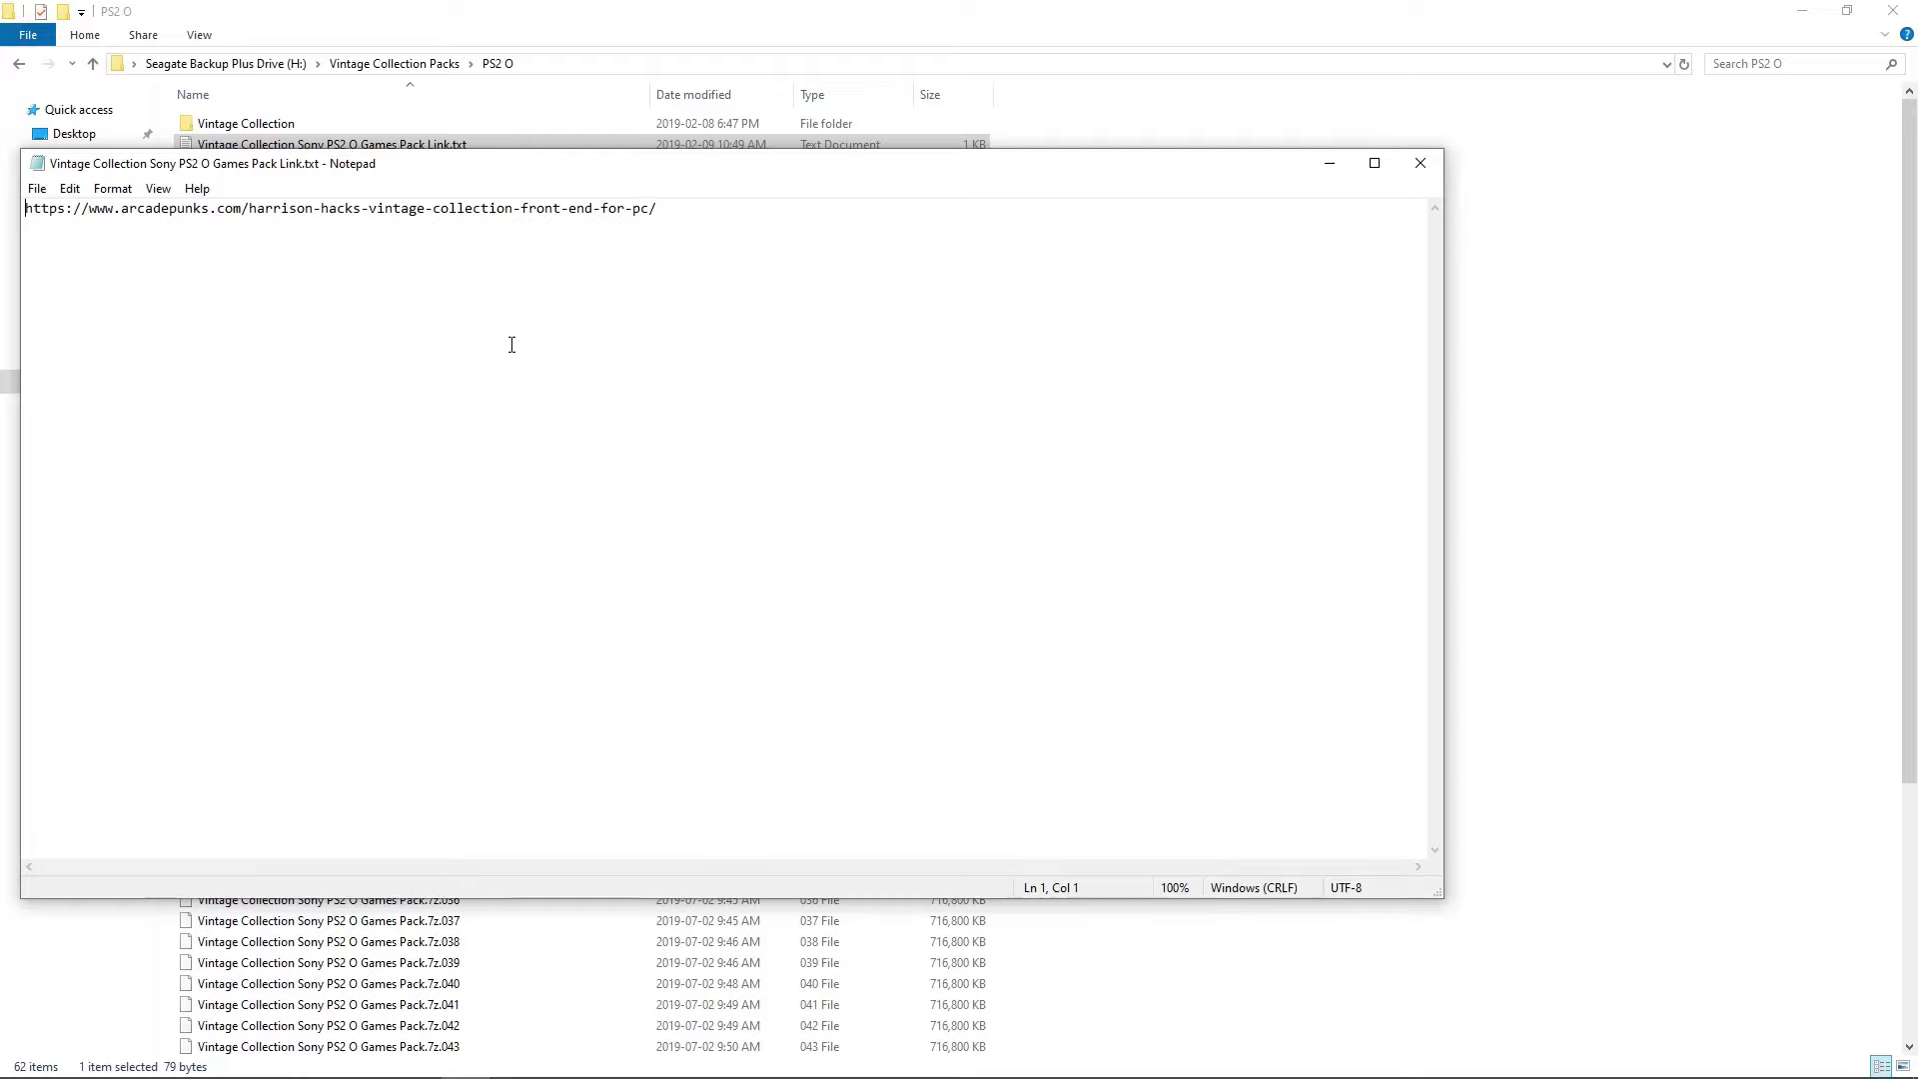
{"action": "left_click_drag", "start_coordinate": [659, 208], "coordinate": [388, 185]}
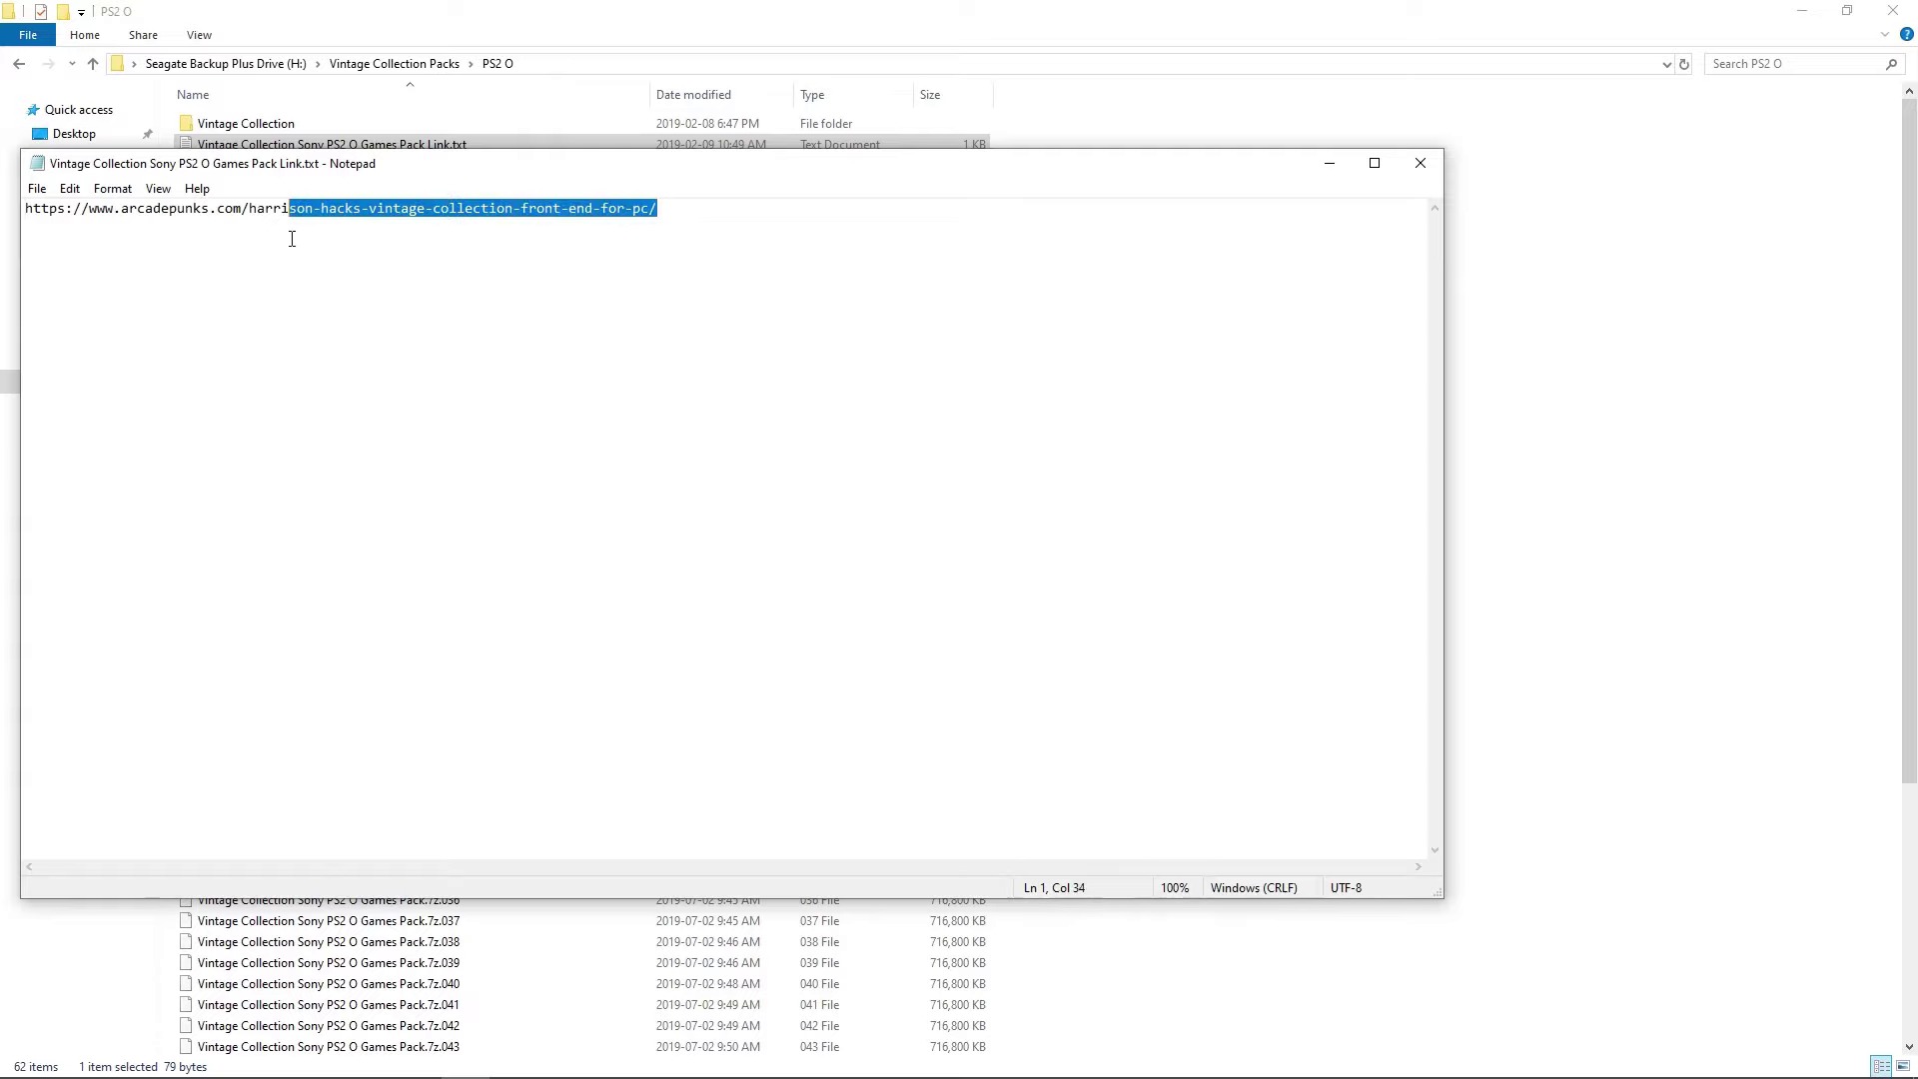
{"action": "left_click_drag", "start_coordinate": [387, 191], "coordinate": [6, 209]}
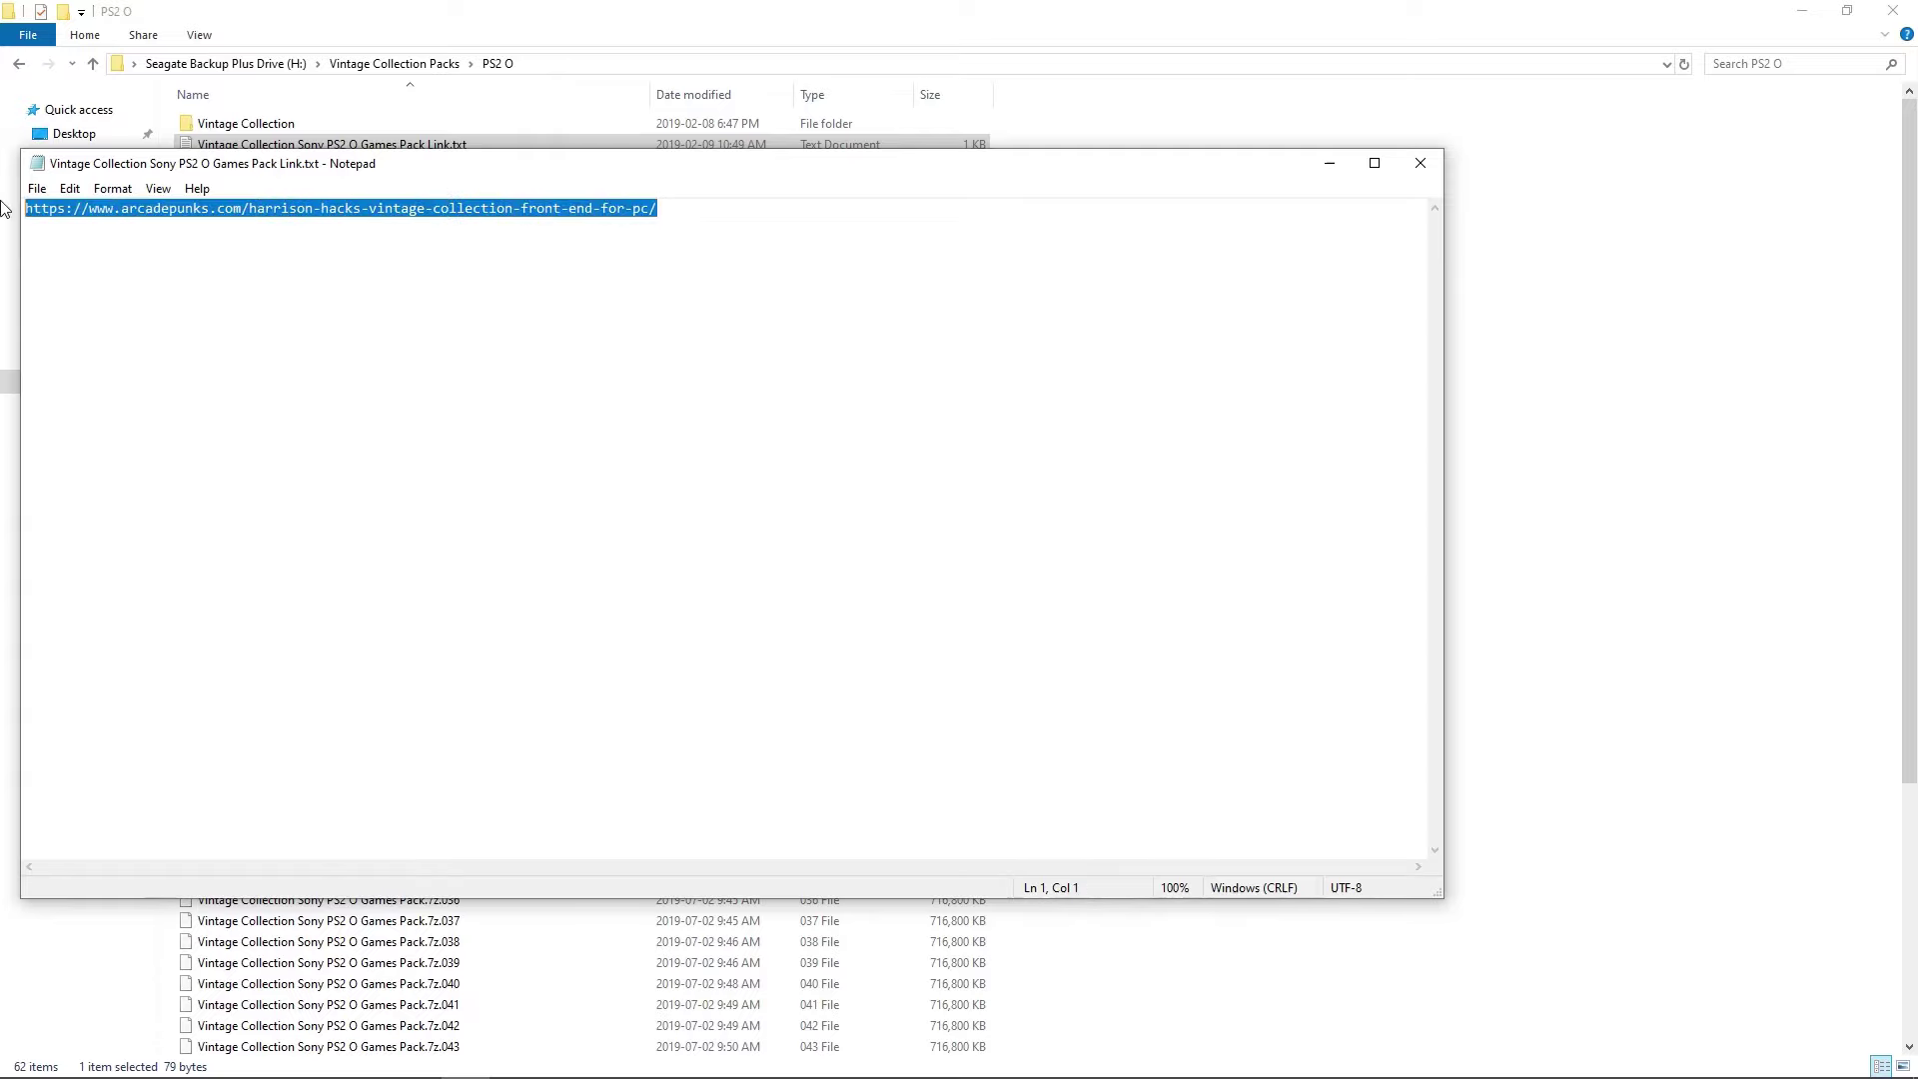
{"action": "right_click", "coordinate": [308, 214]}
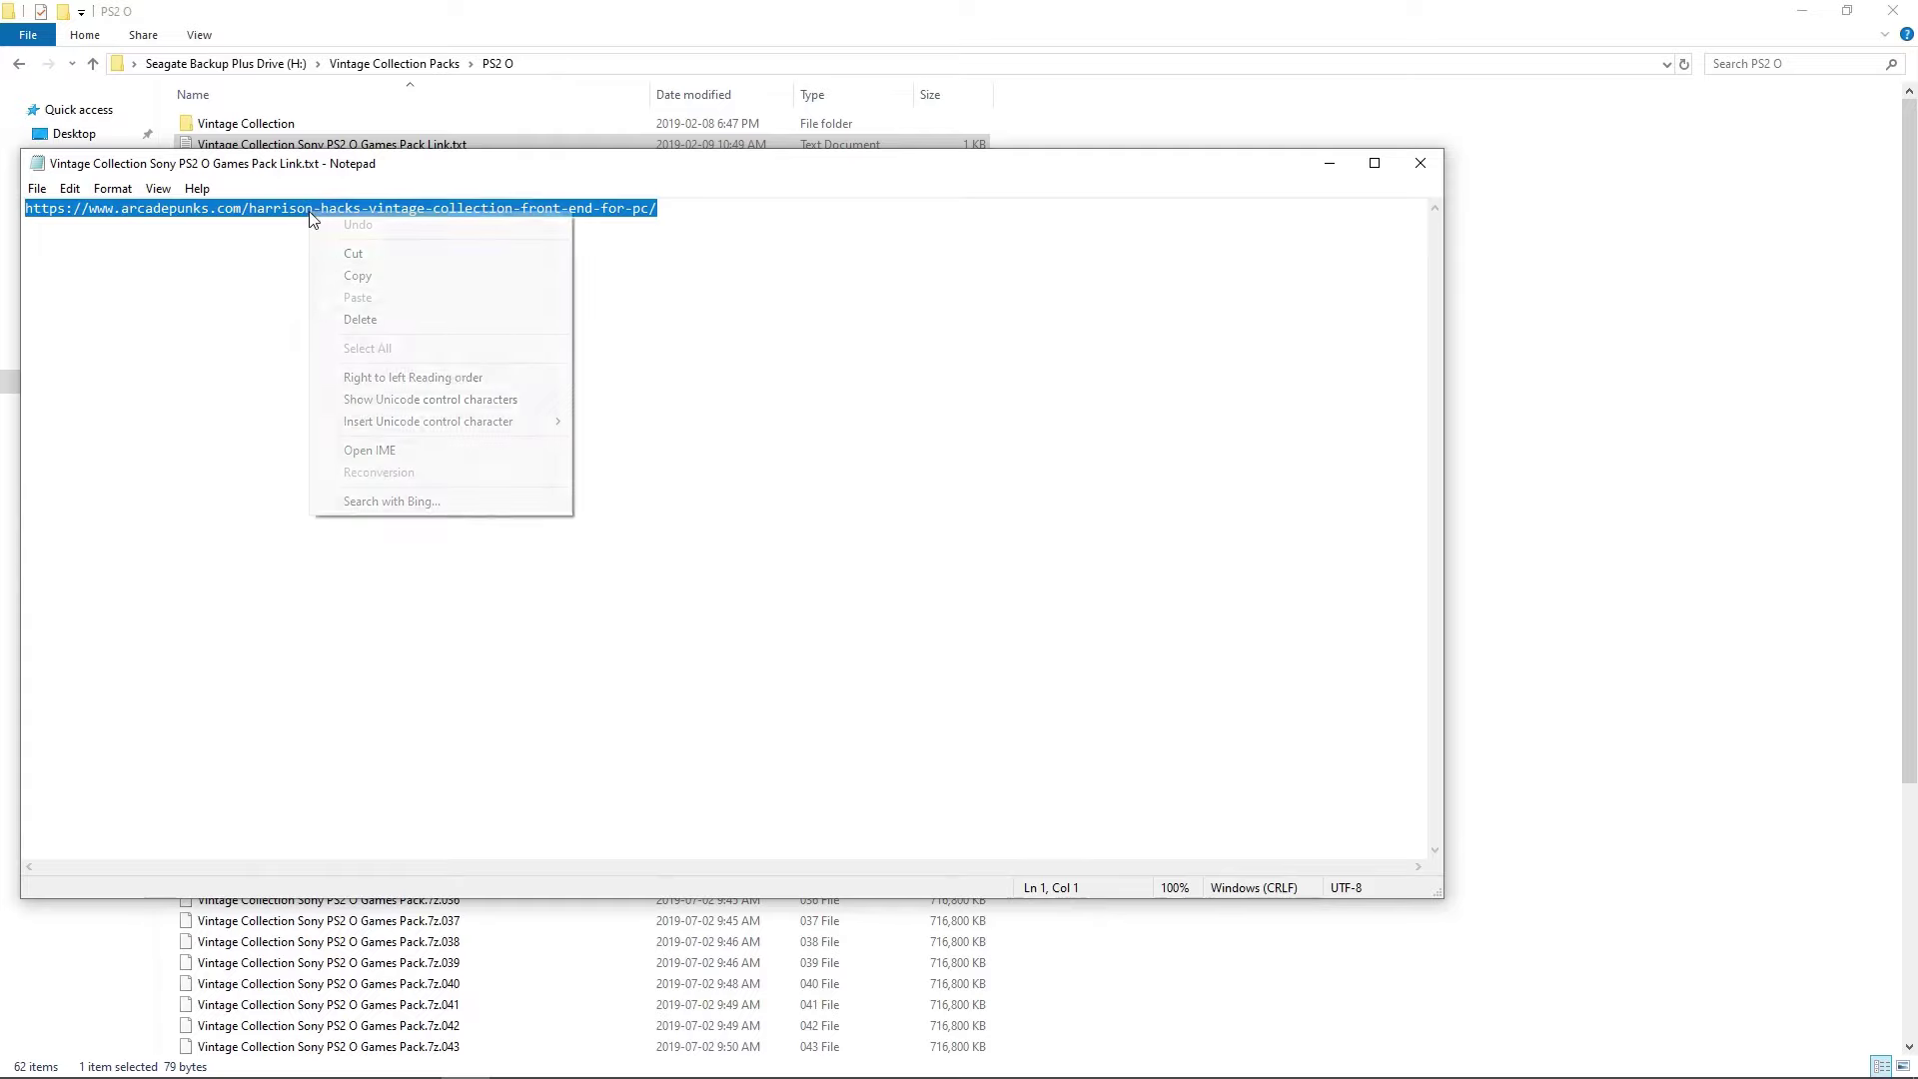
{"action": "left_click", "coordinate": [360, 276]}
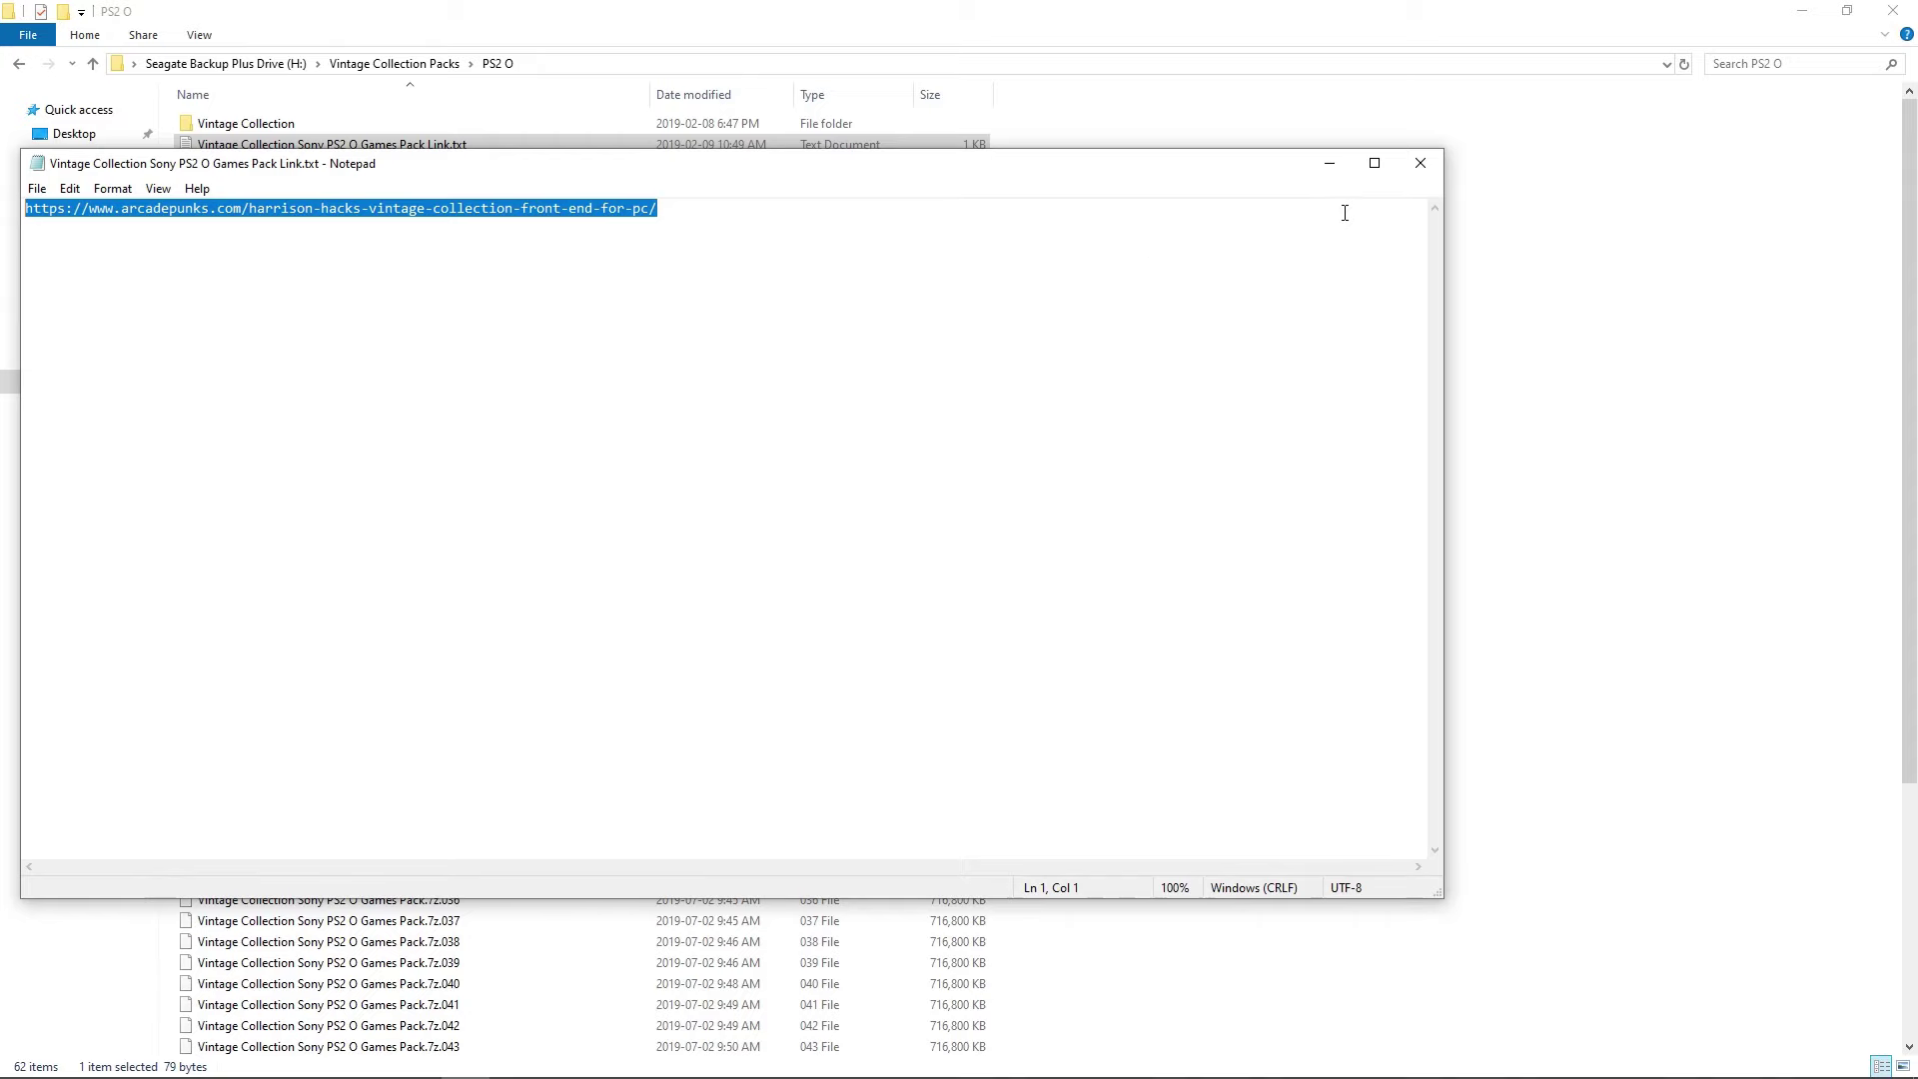
{"action": "left_click", "coordinate": [1421, 164]}
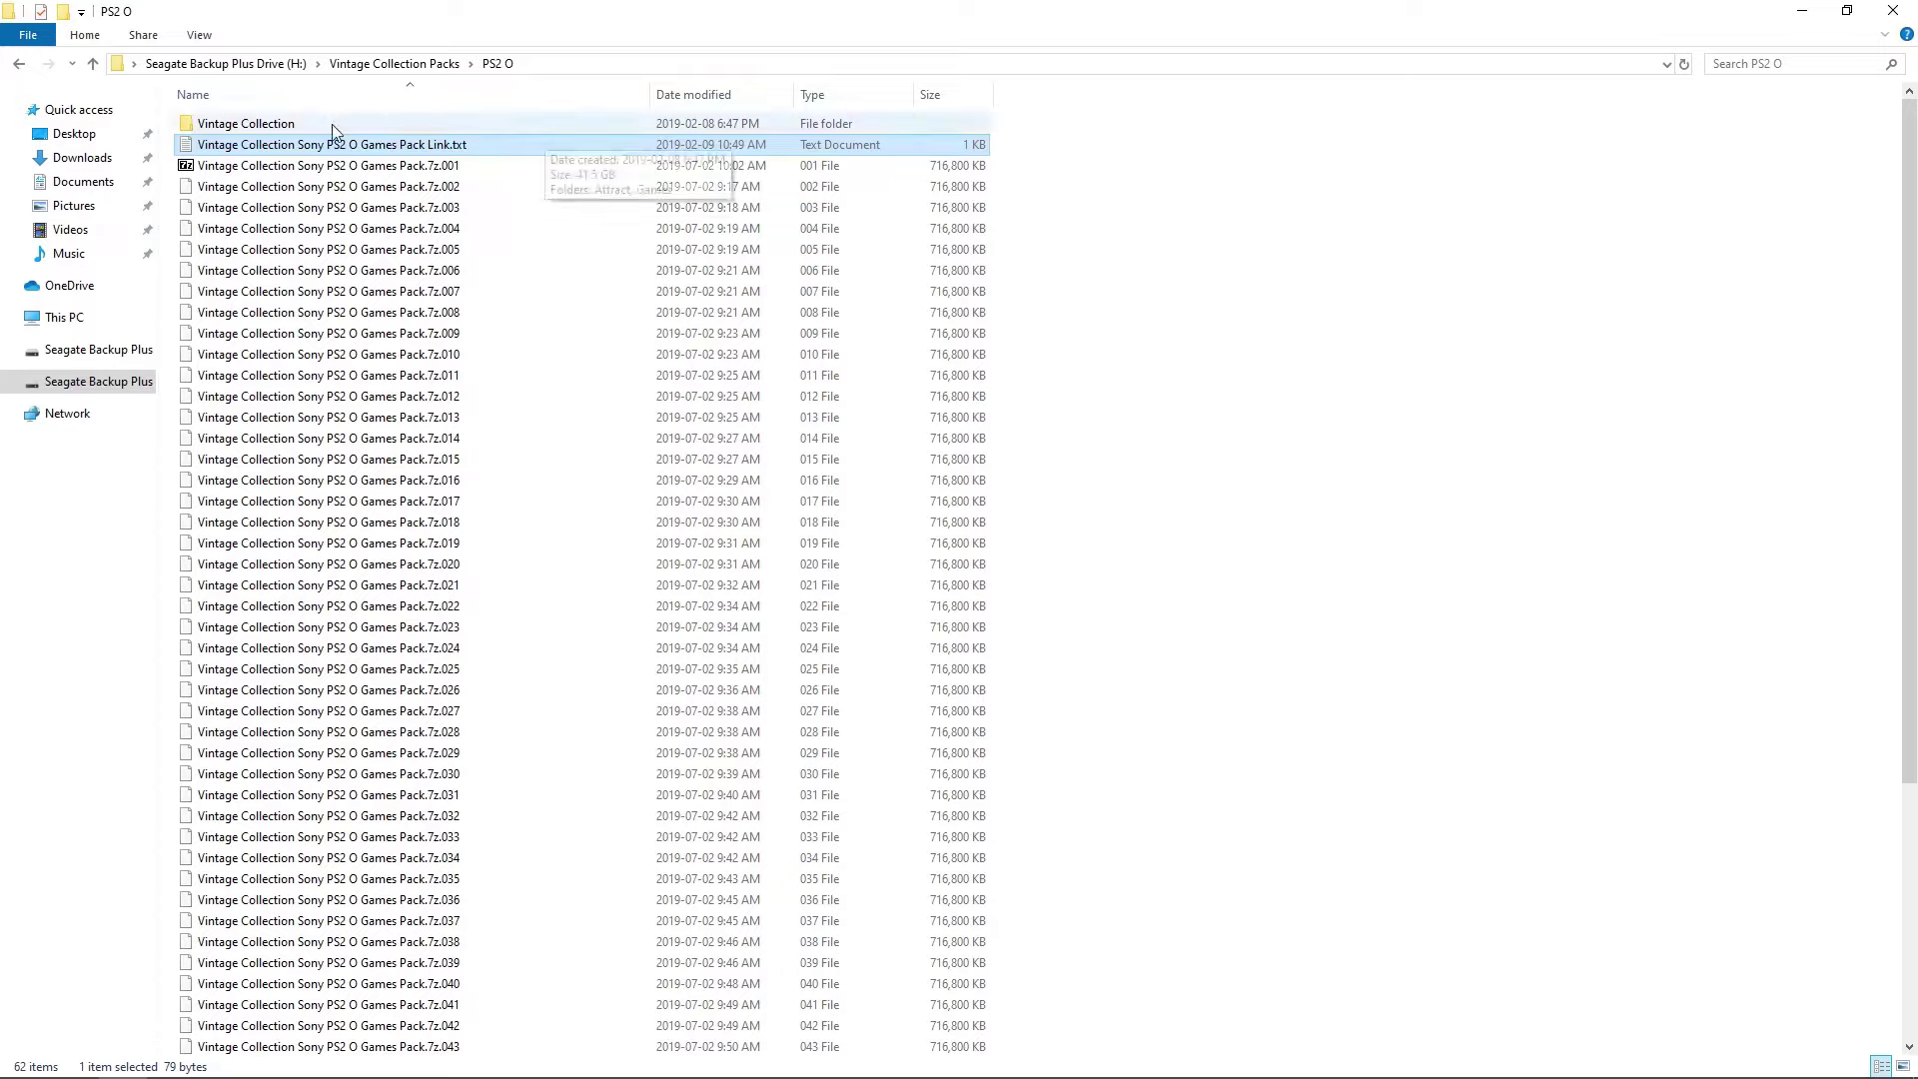
{"action": "left_click", "coordinate": [270, 128]}
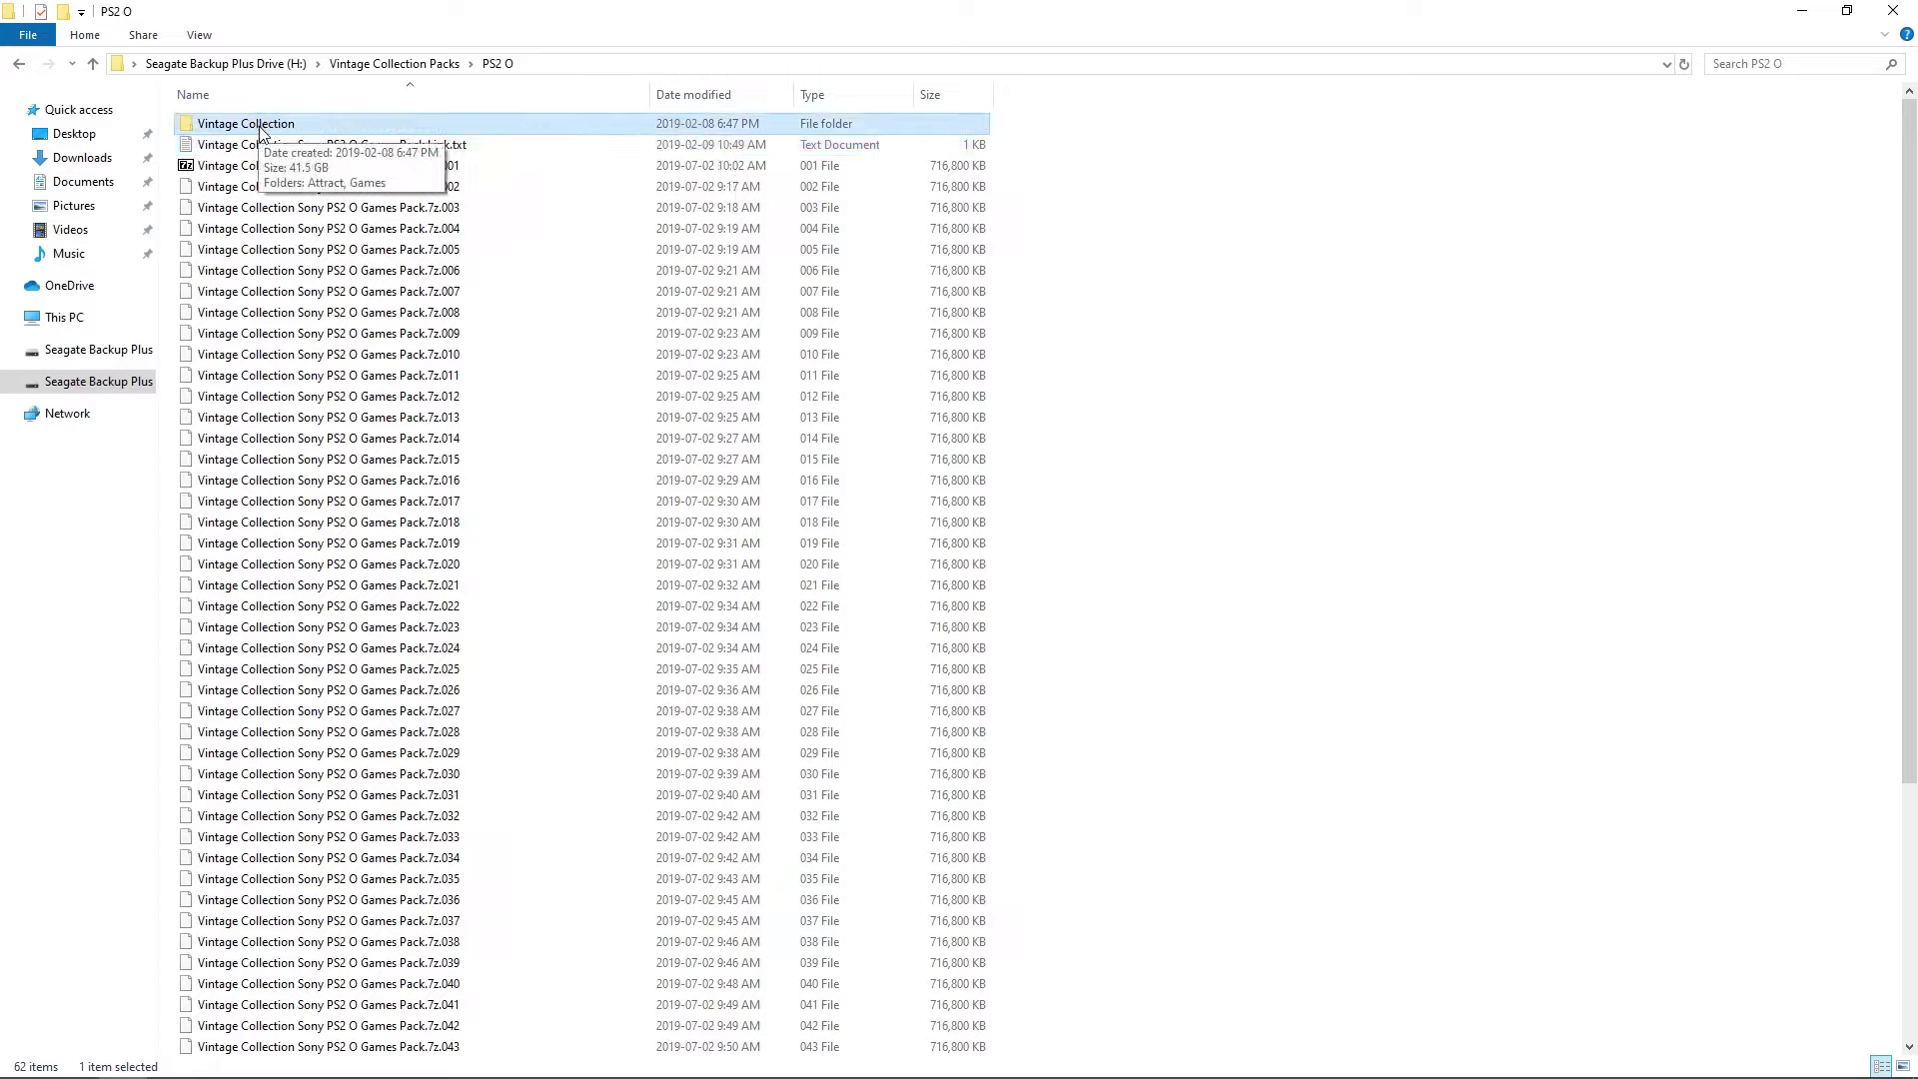
{"action": "right_click", "coordinate": [423, 166]}
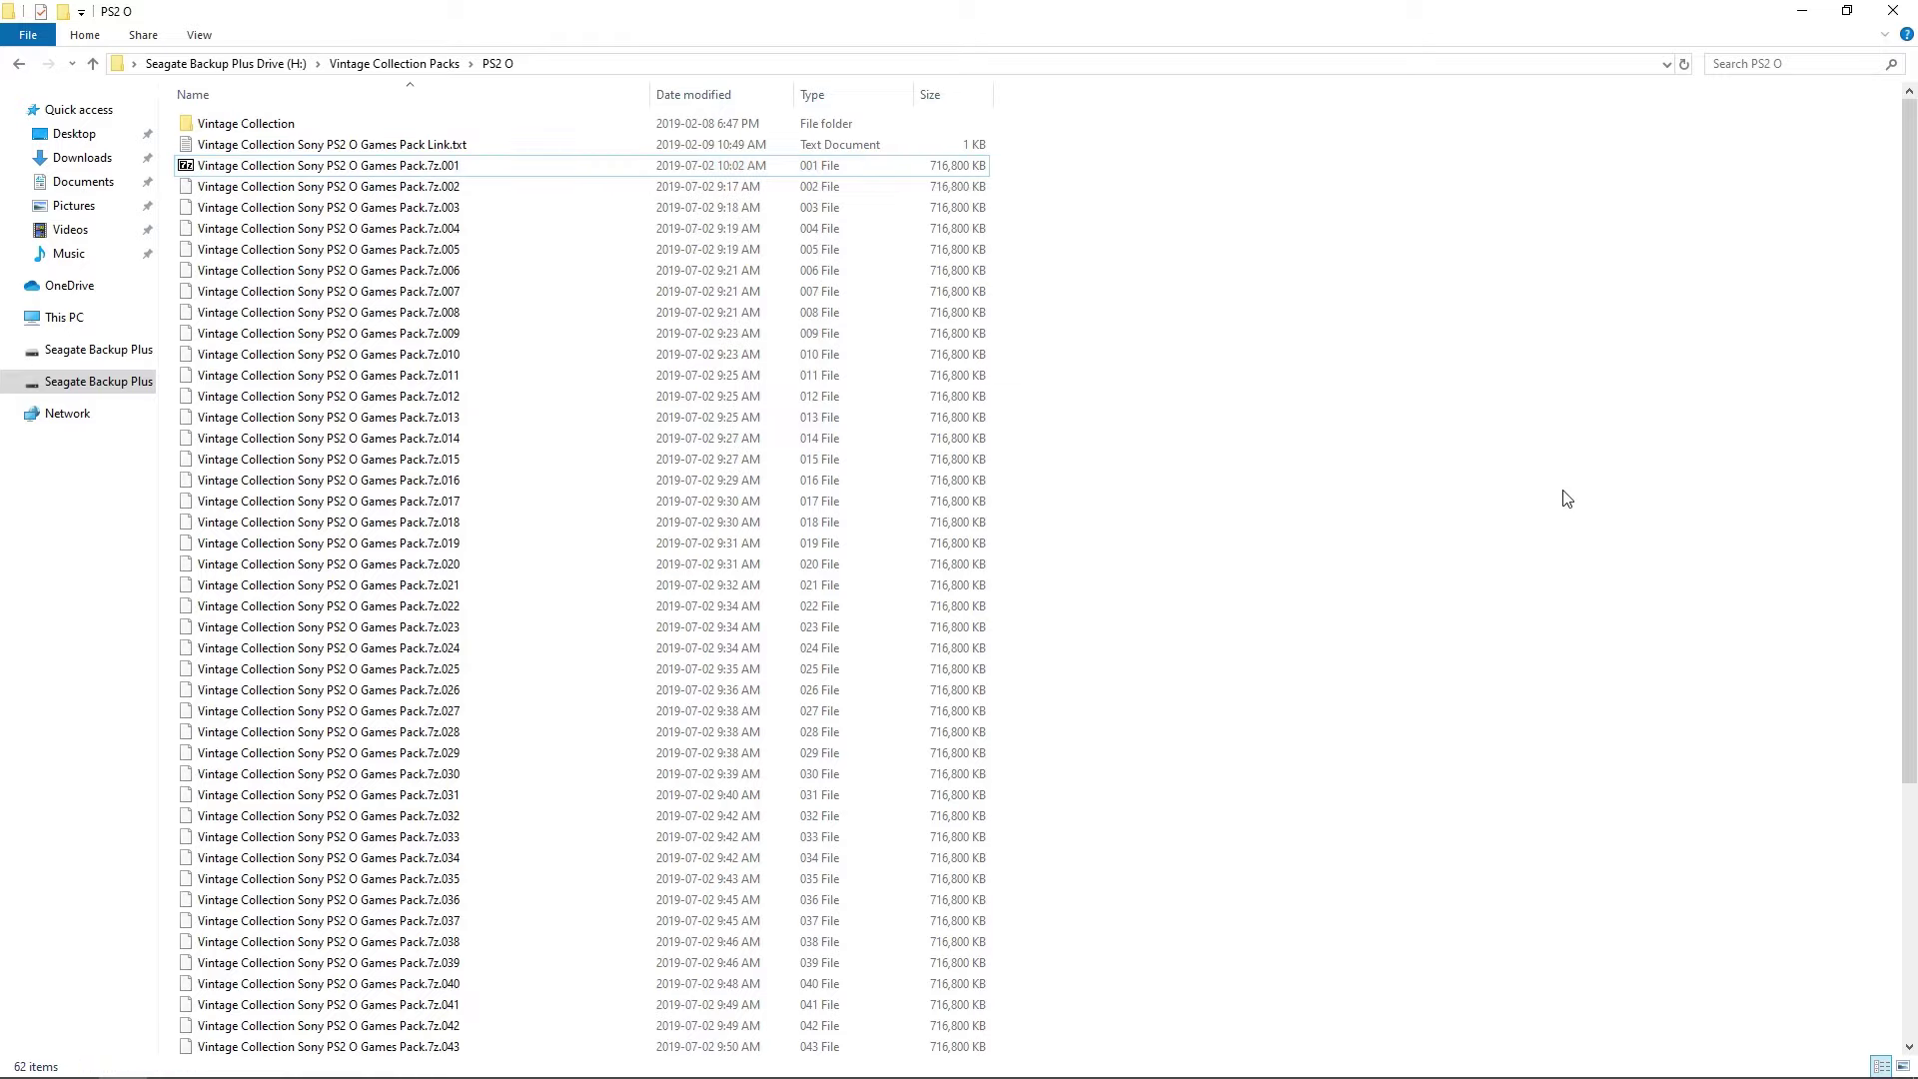
{"action": "left_click", "coordinate": [1563, 492]}
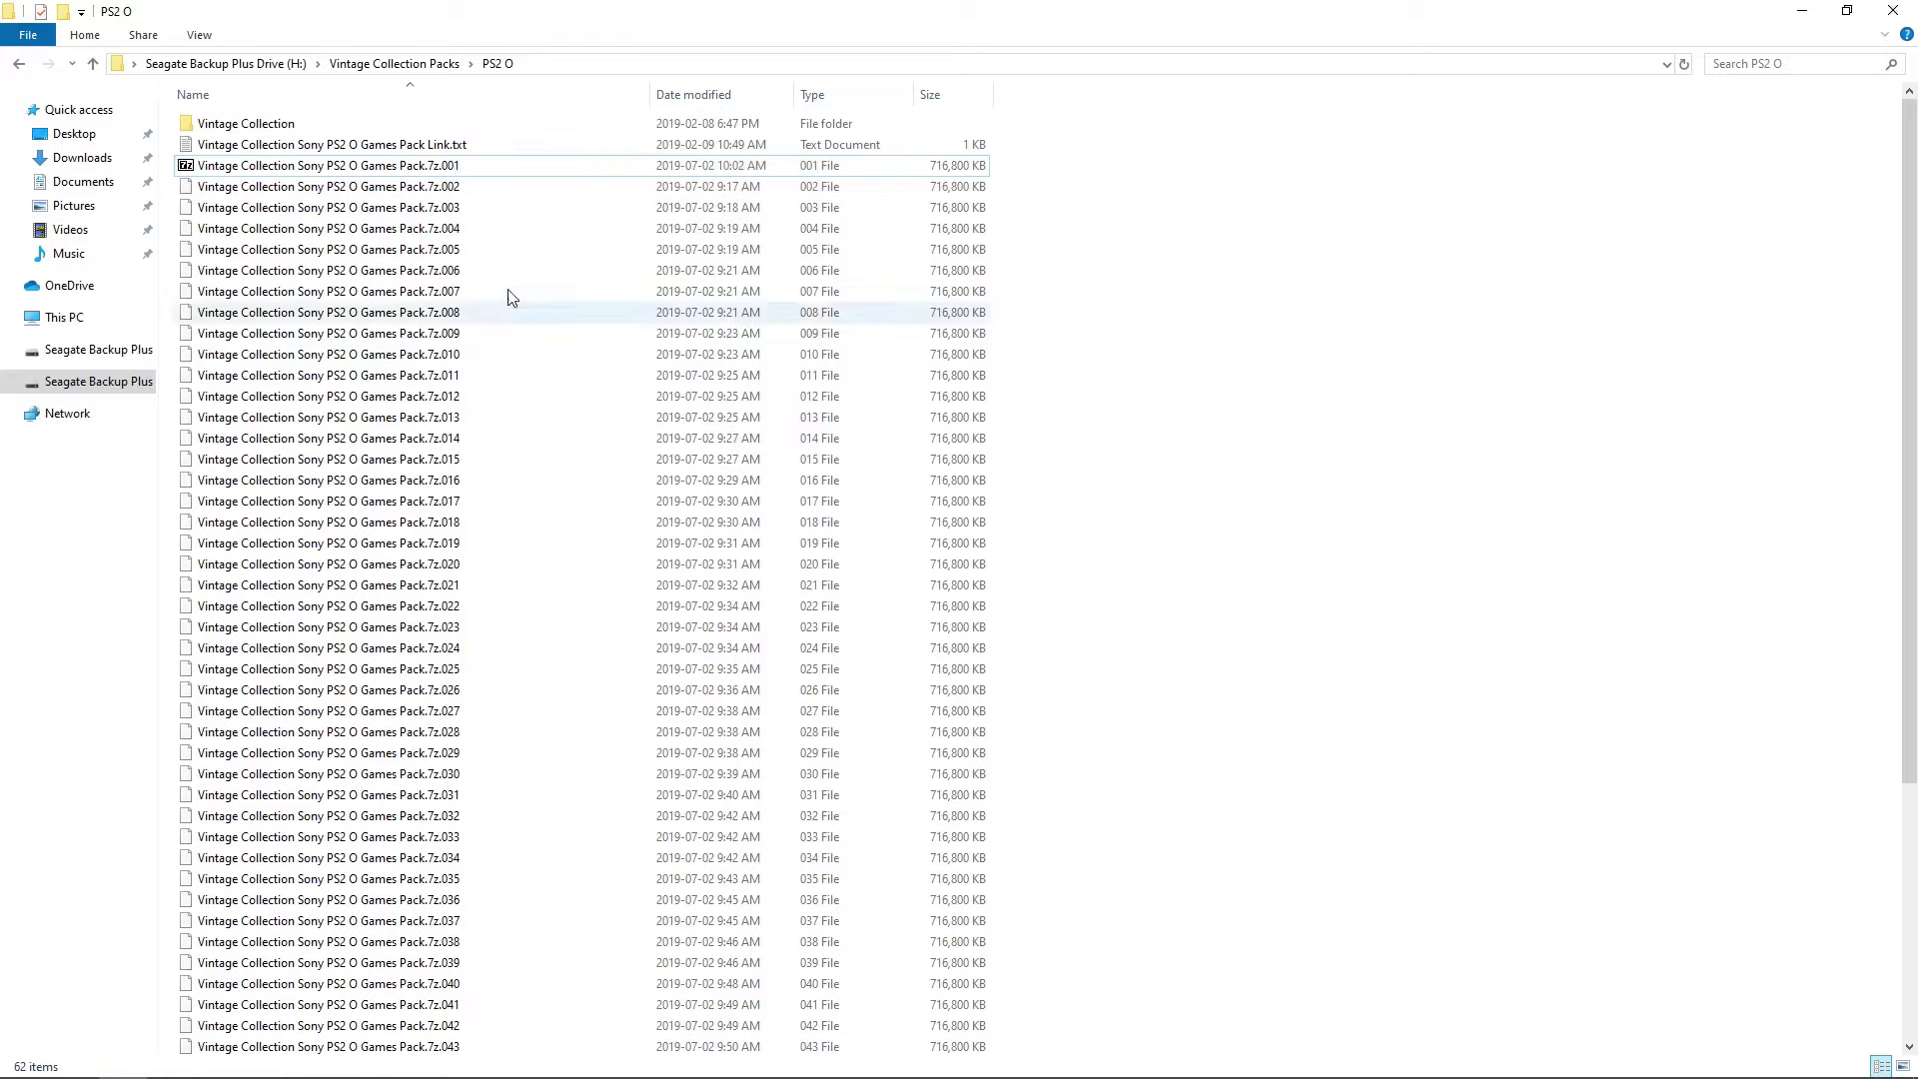
Cut Vintage Collection from PS2 O and paste it into the H: drive root, resolving duplicates
{"action": "left_click", "coordinate": [254, 123]}
{"action": "right_click", "coordinate": [254, 123]}
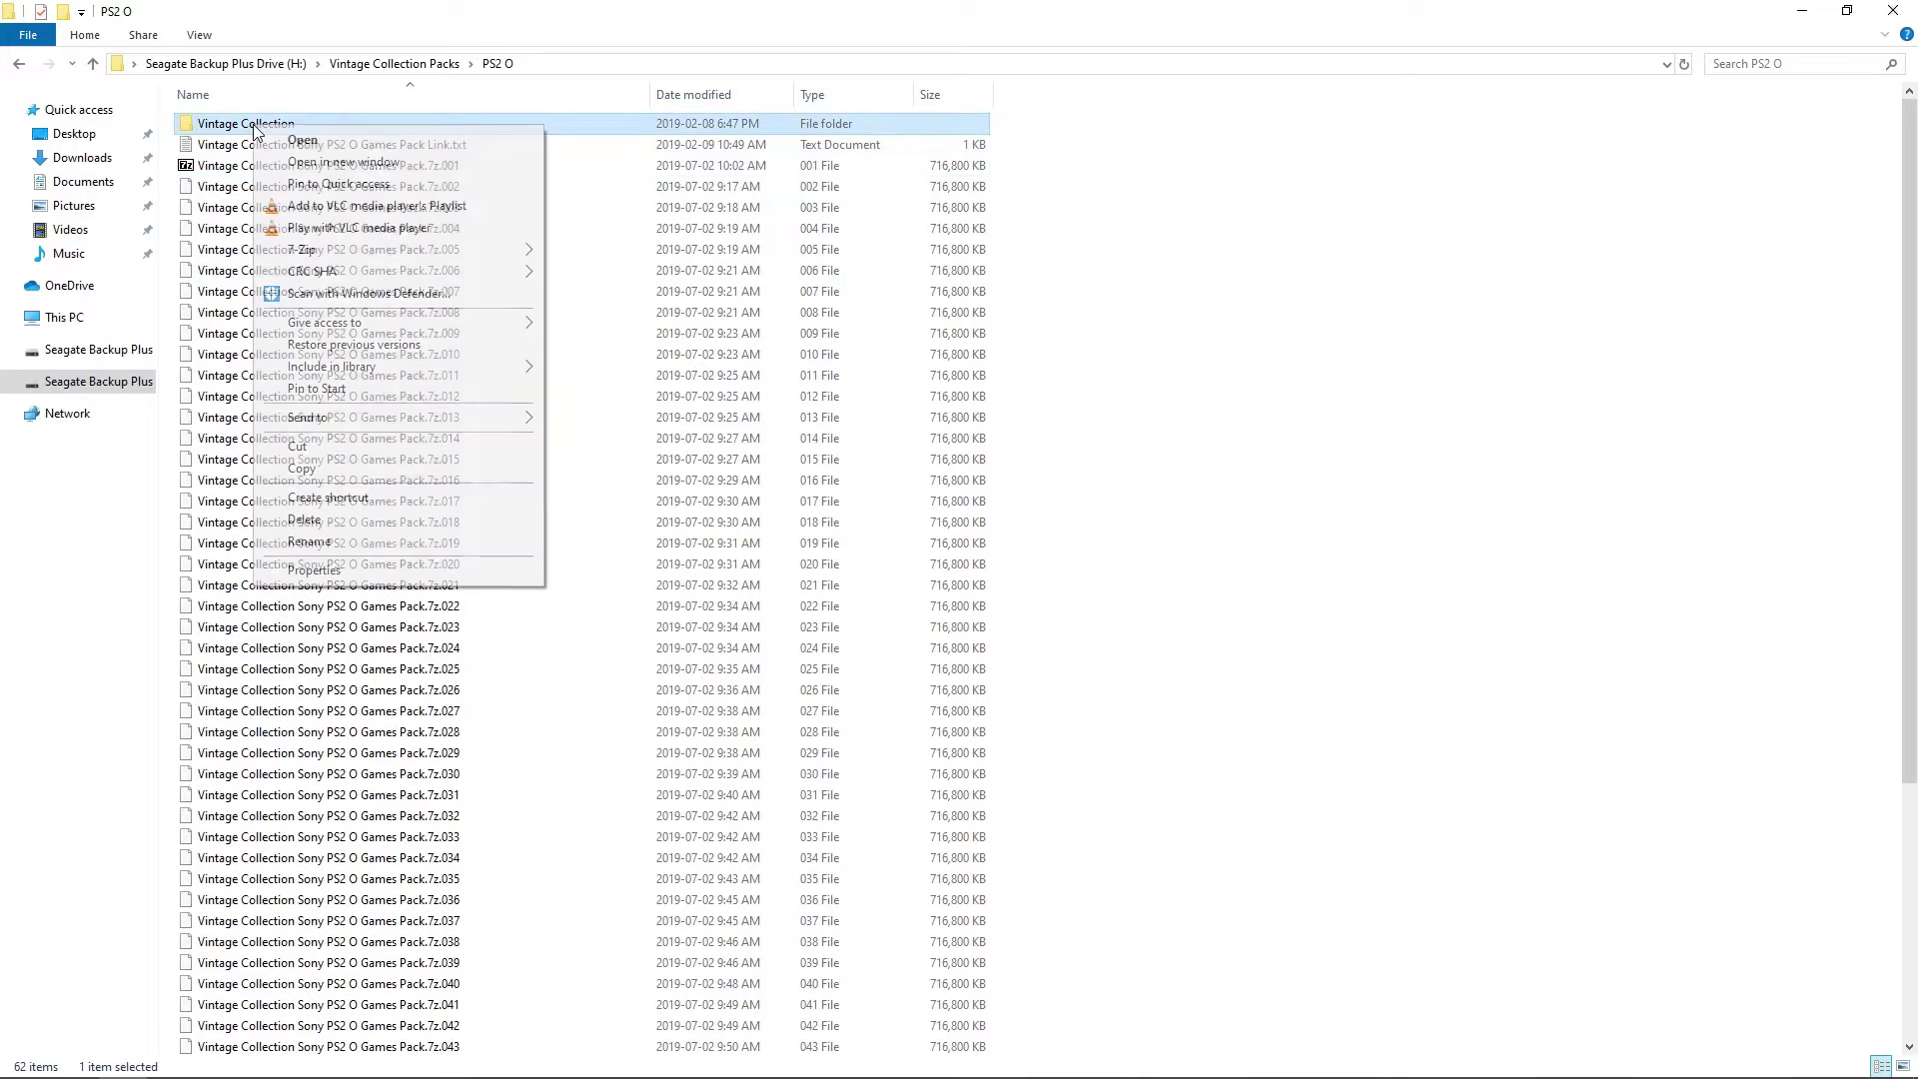
{"action": "left_click", "coordinate": [302, 446]}
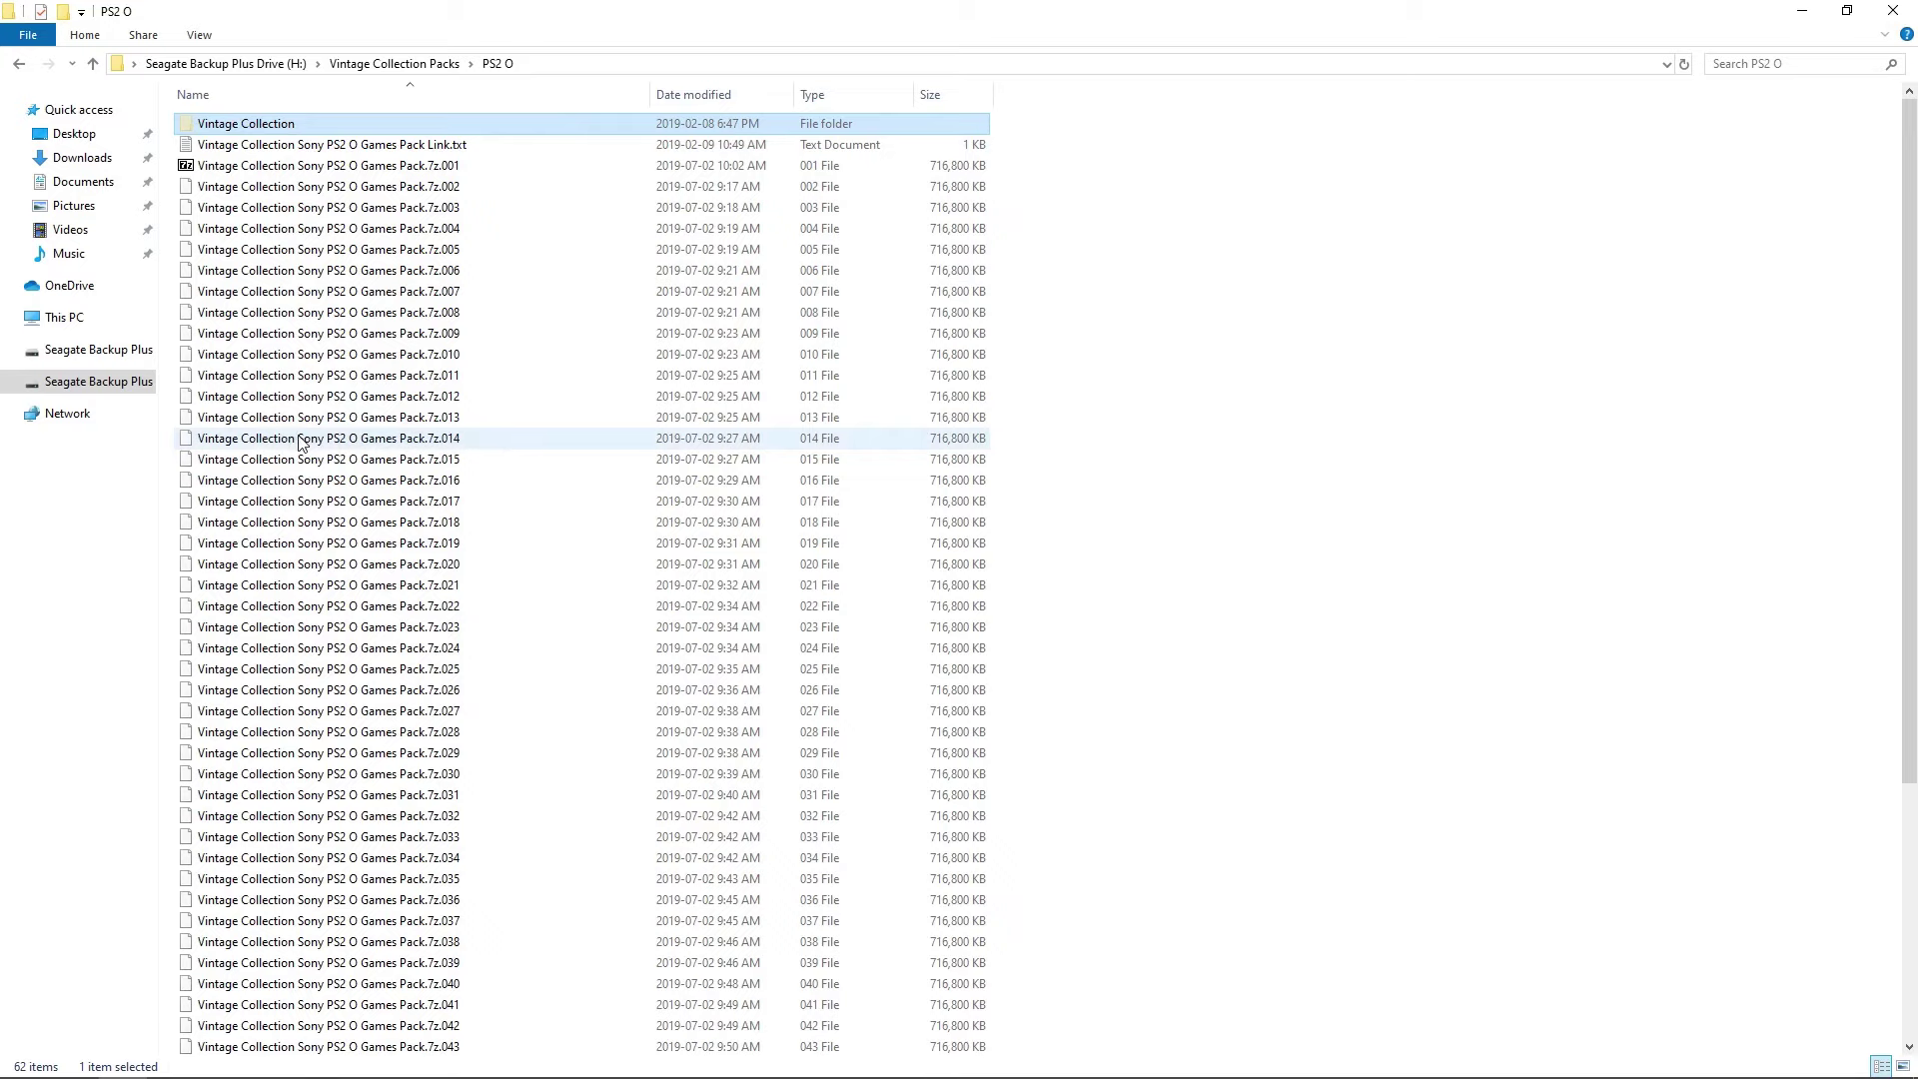
{"action": "left_click", "coordinate": [135, 385]}
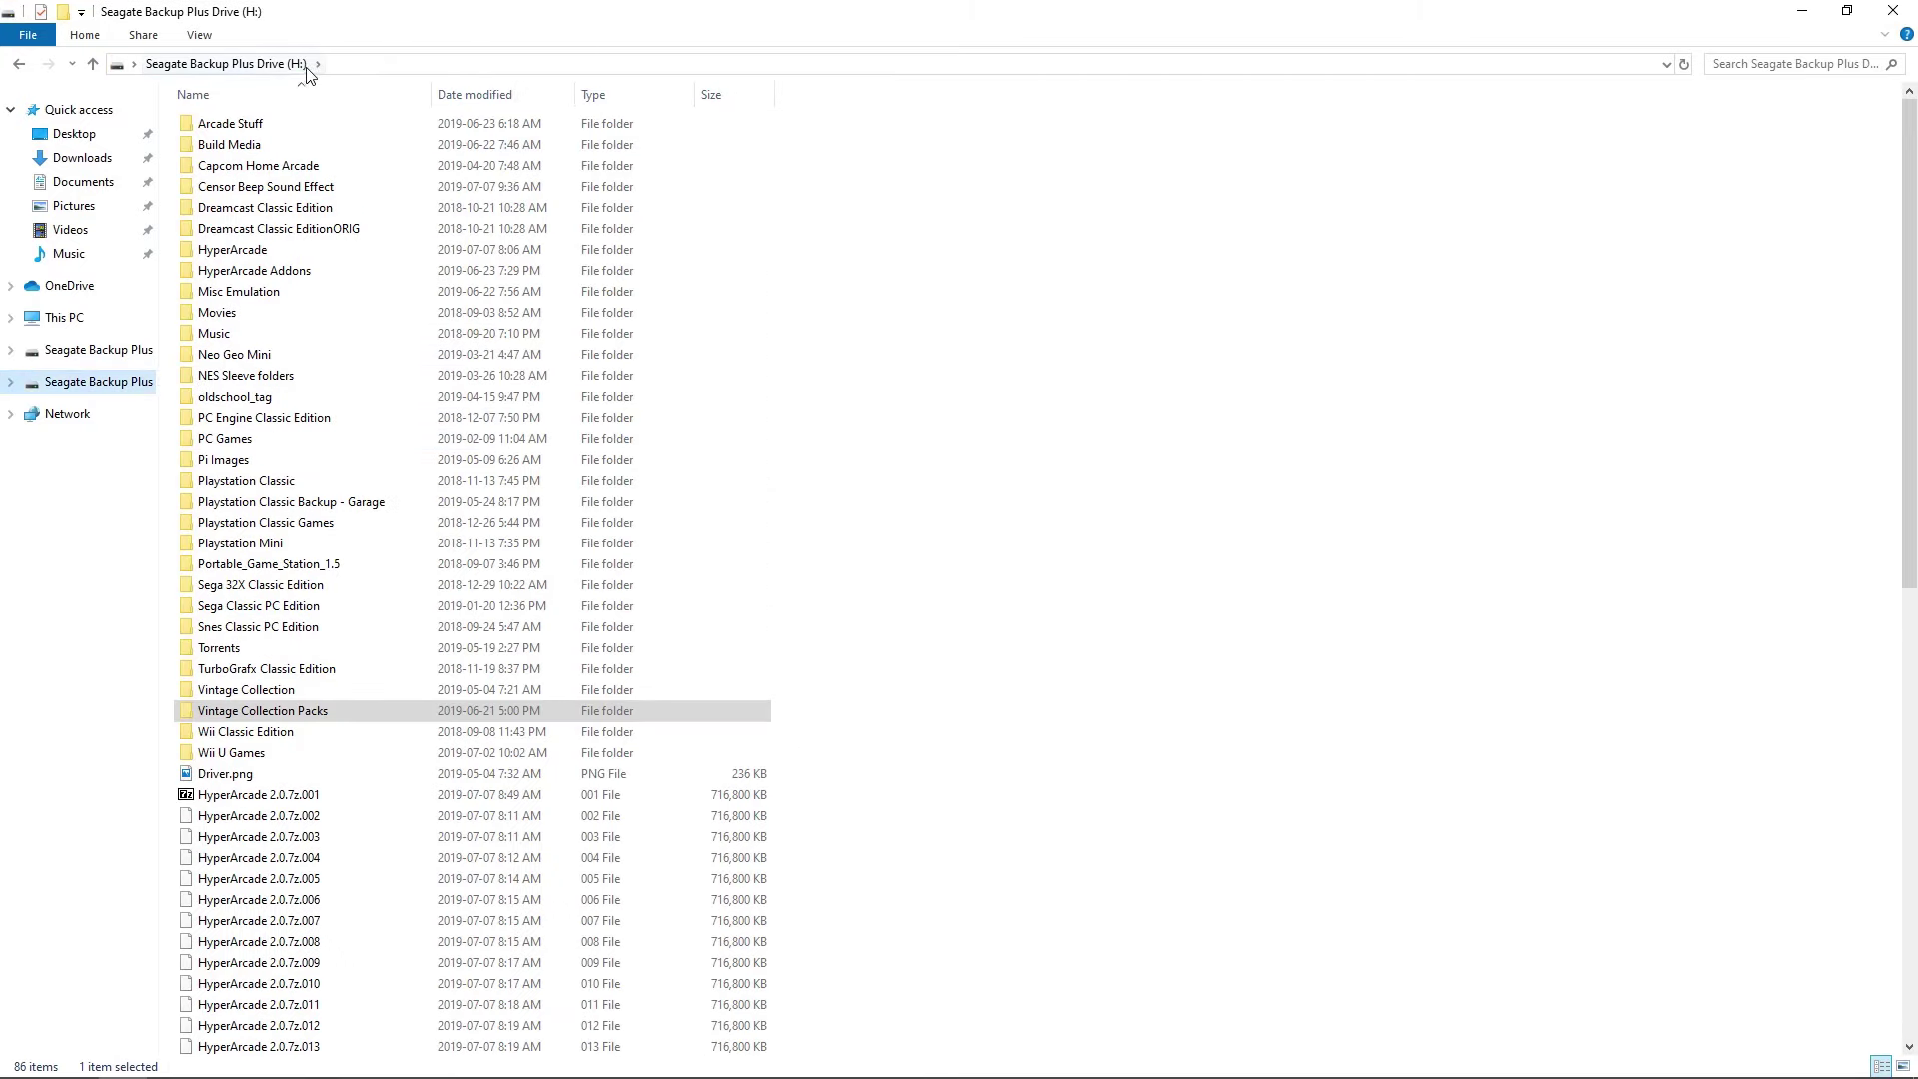
{"action": "right_click", "coordinate": [1155, 351]}
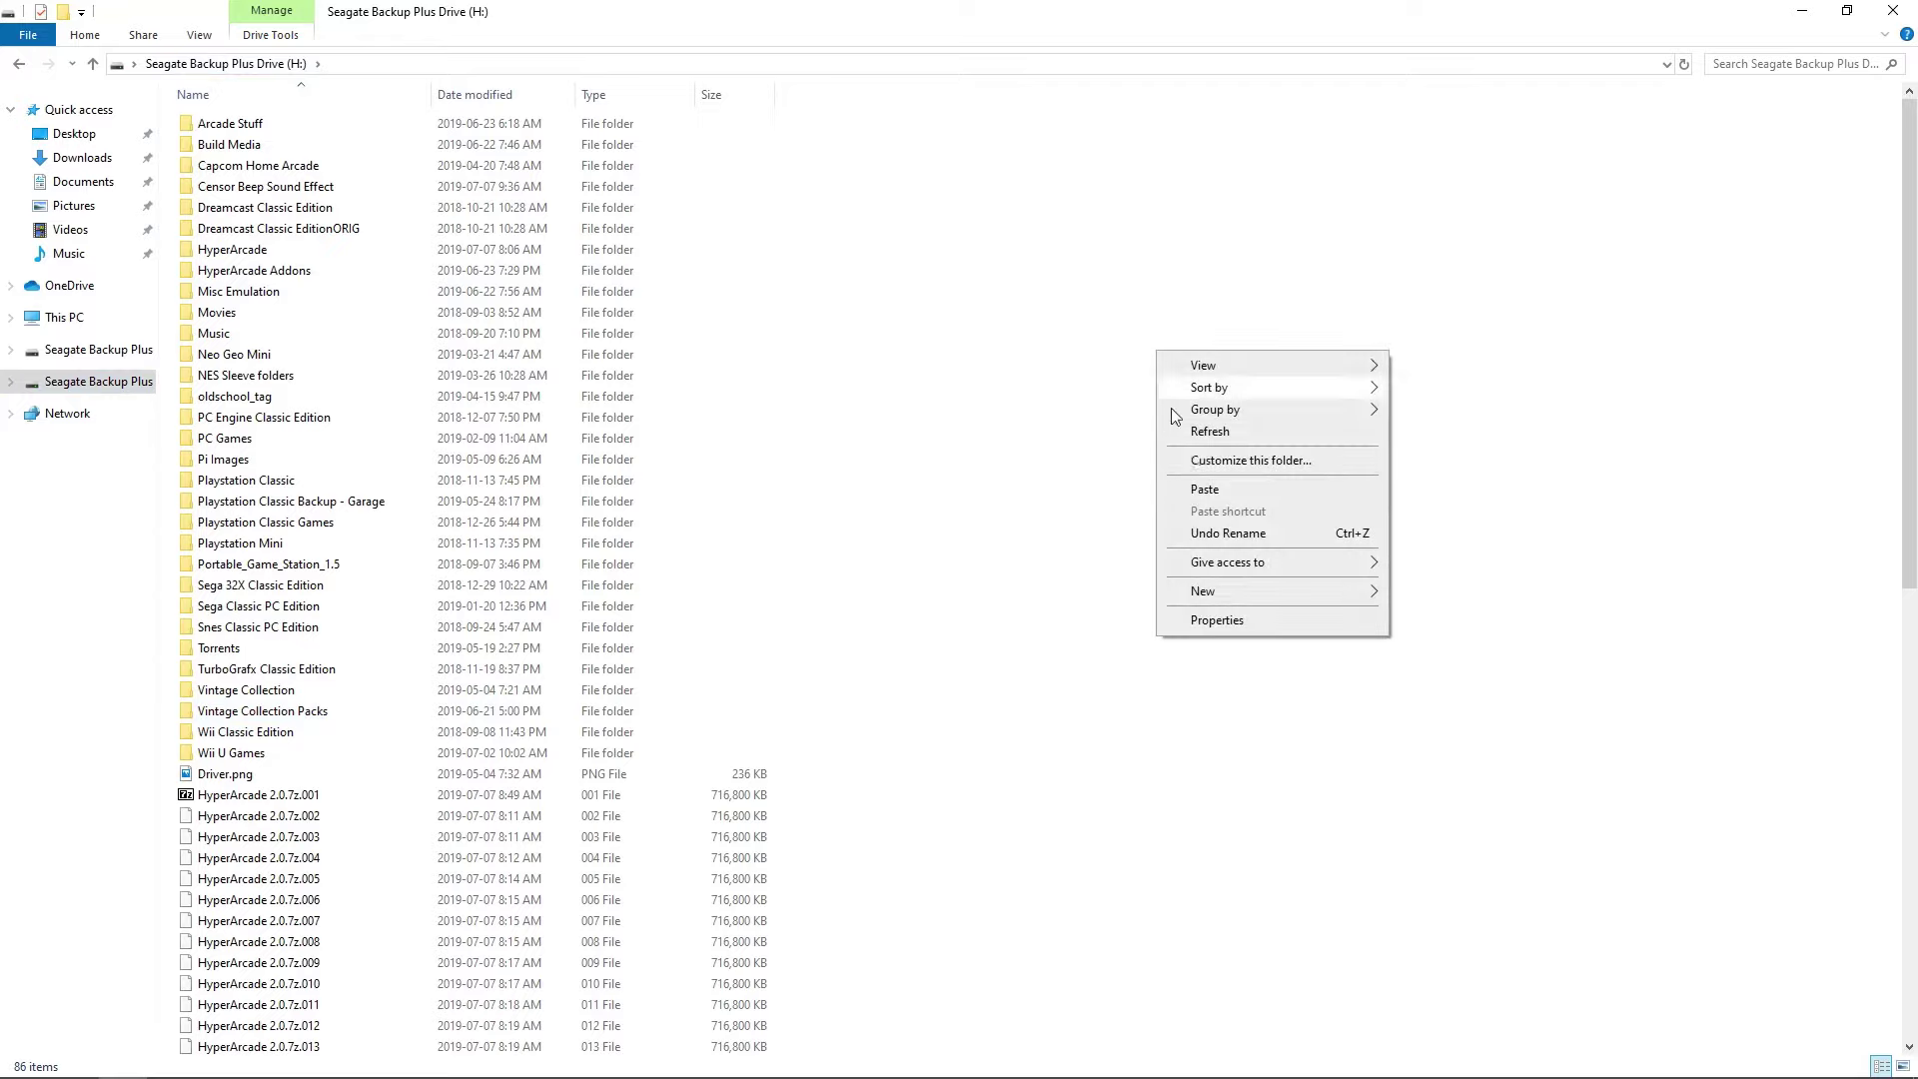
{"action": "left_click", "coordinate": [1205, 491]}
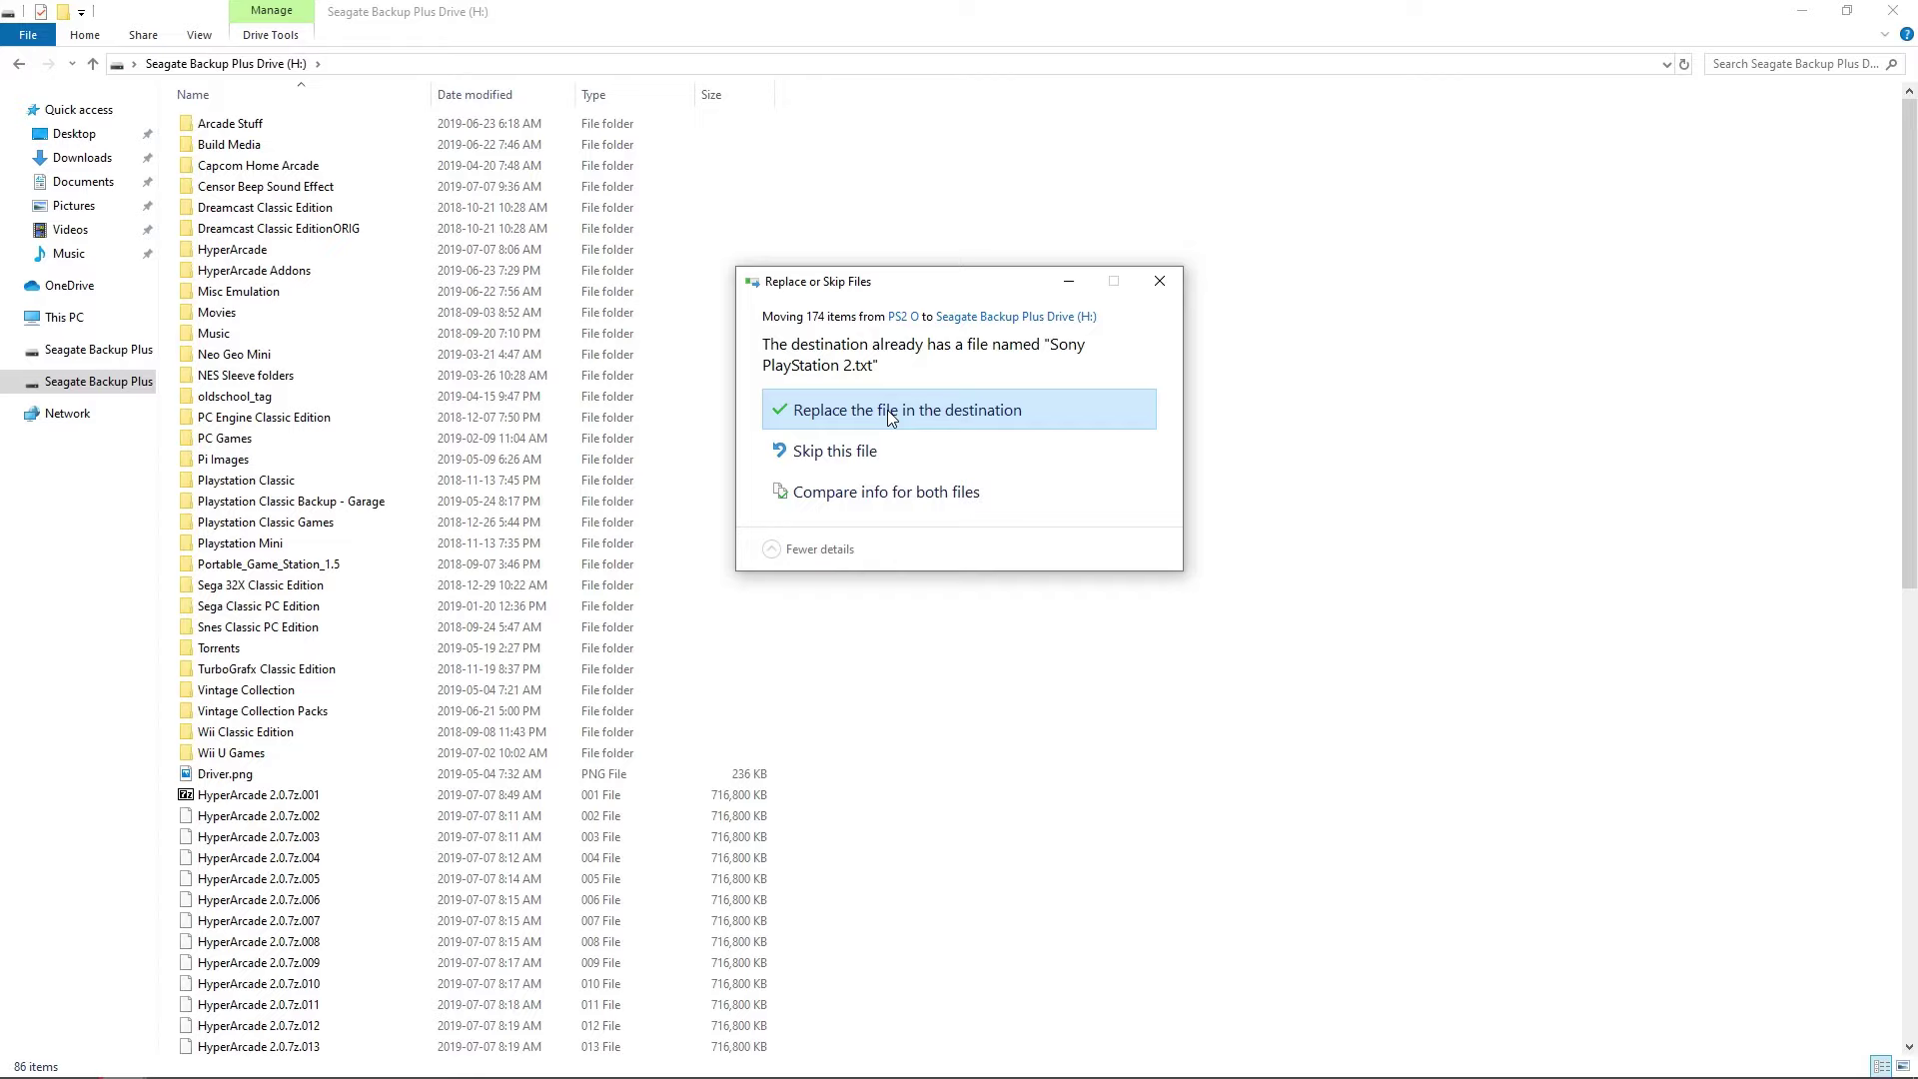
{"action": "left_click", "coordinate": [827, 453]}
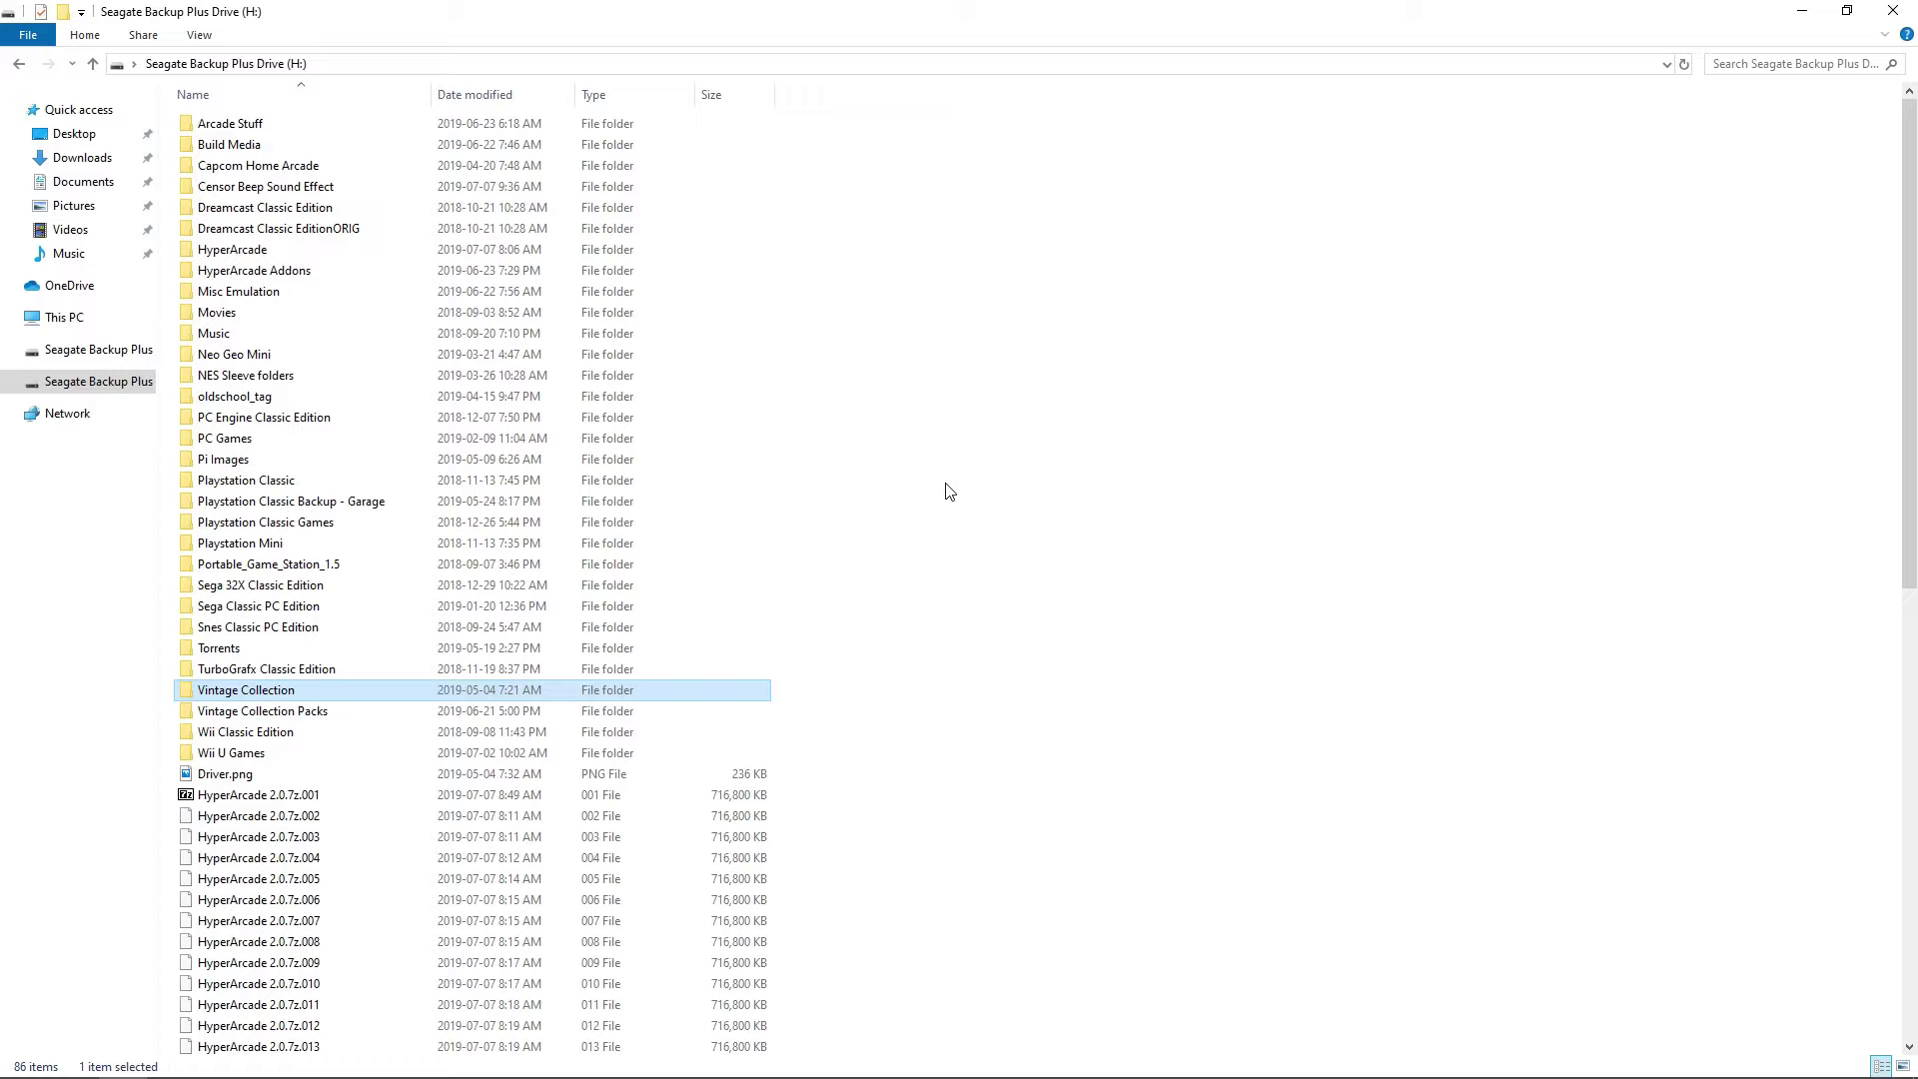
Open Vintage Collection, then its Attract folder, launching Attract-Mode on the PS2 list
{"action": "double_click", "coordinate": [262, 692]}
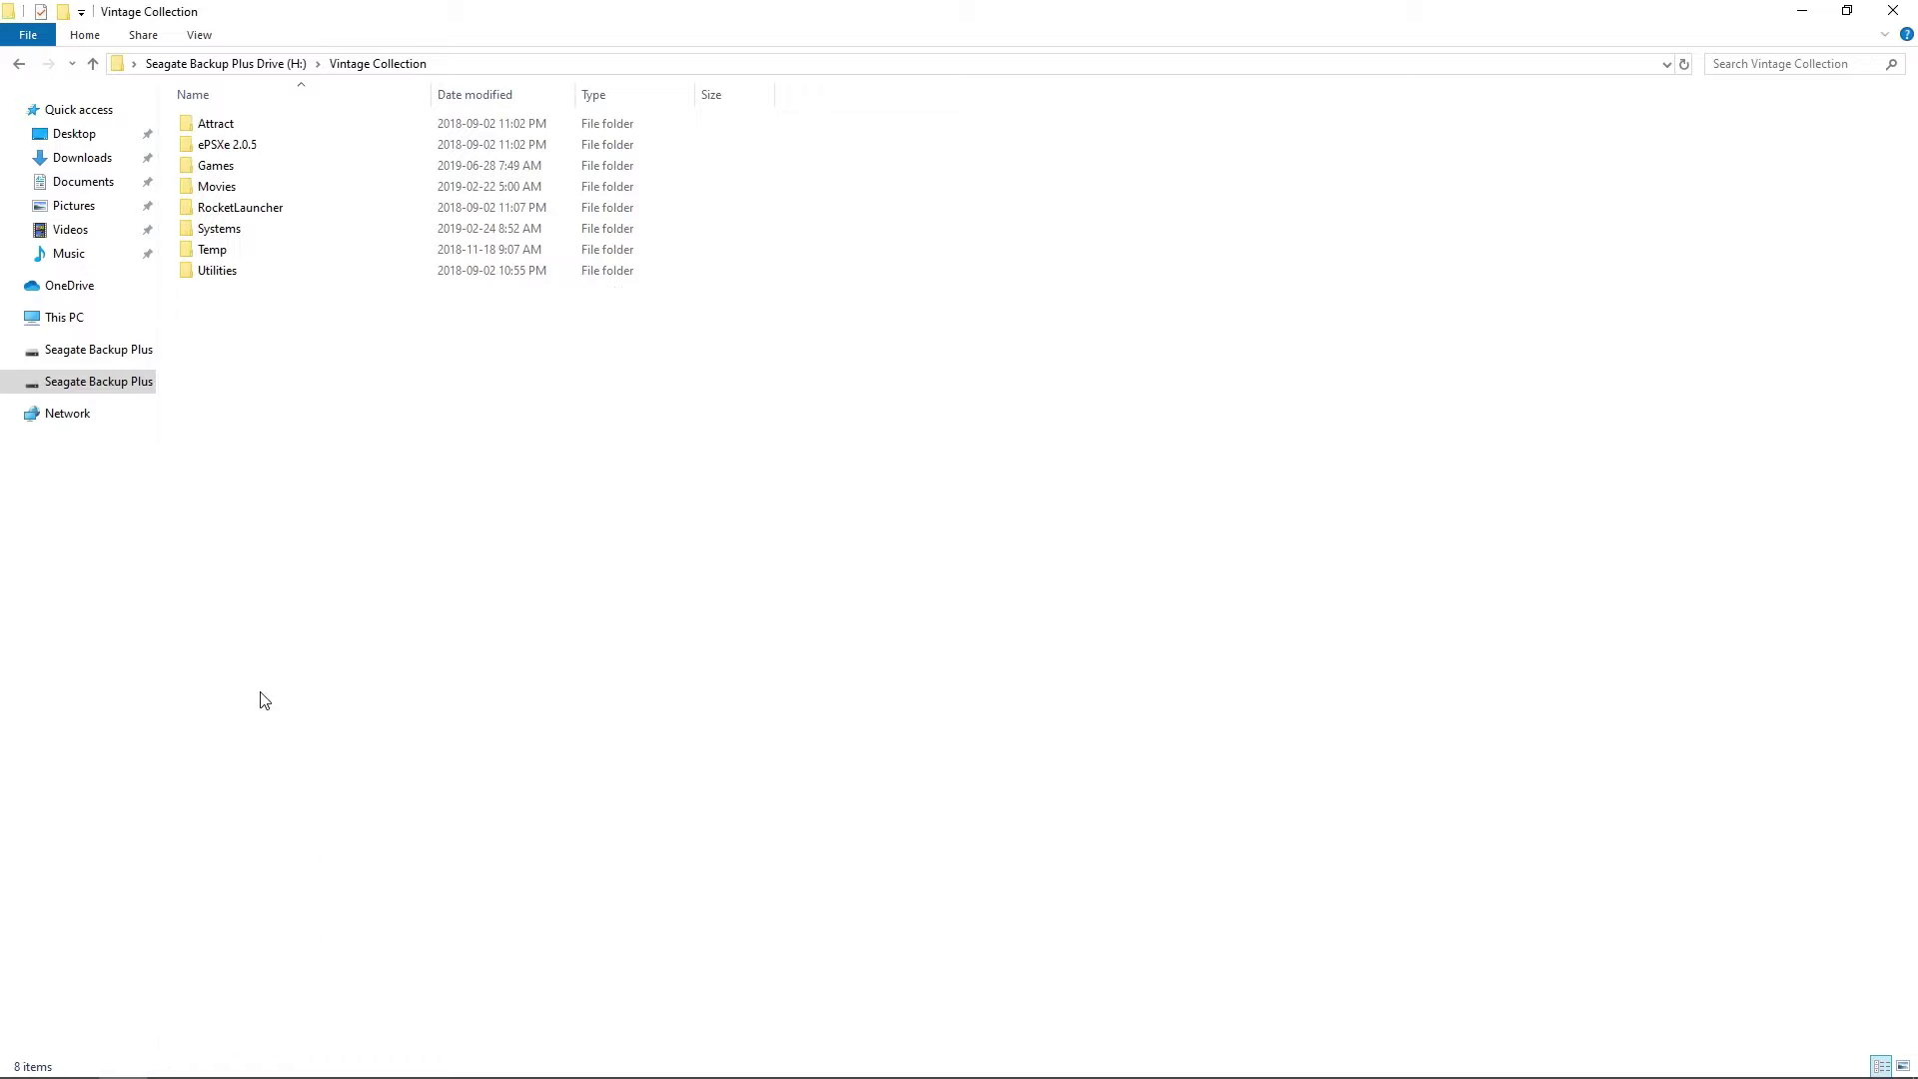
{"action": "double_click", "coordinate": [226, 128]}
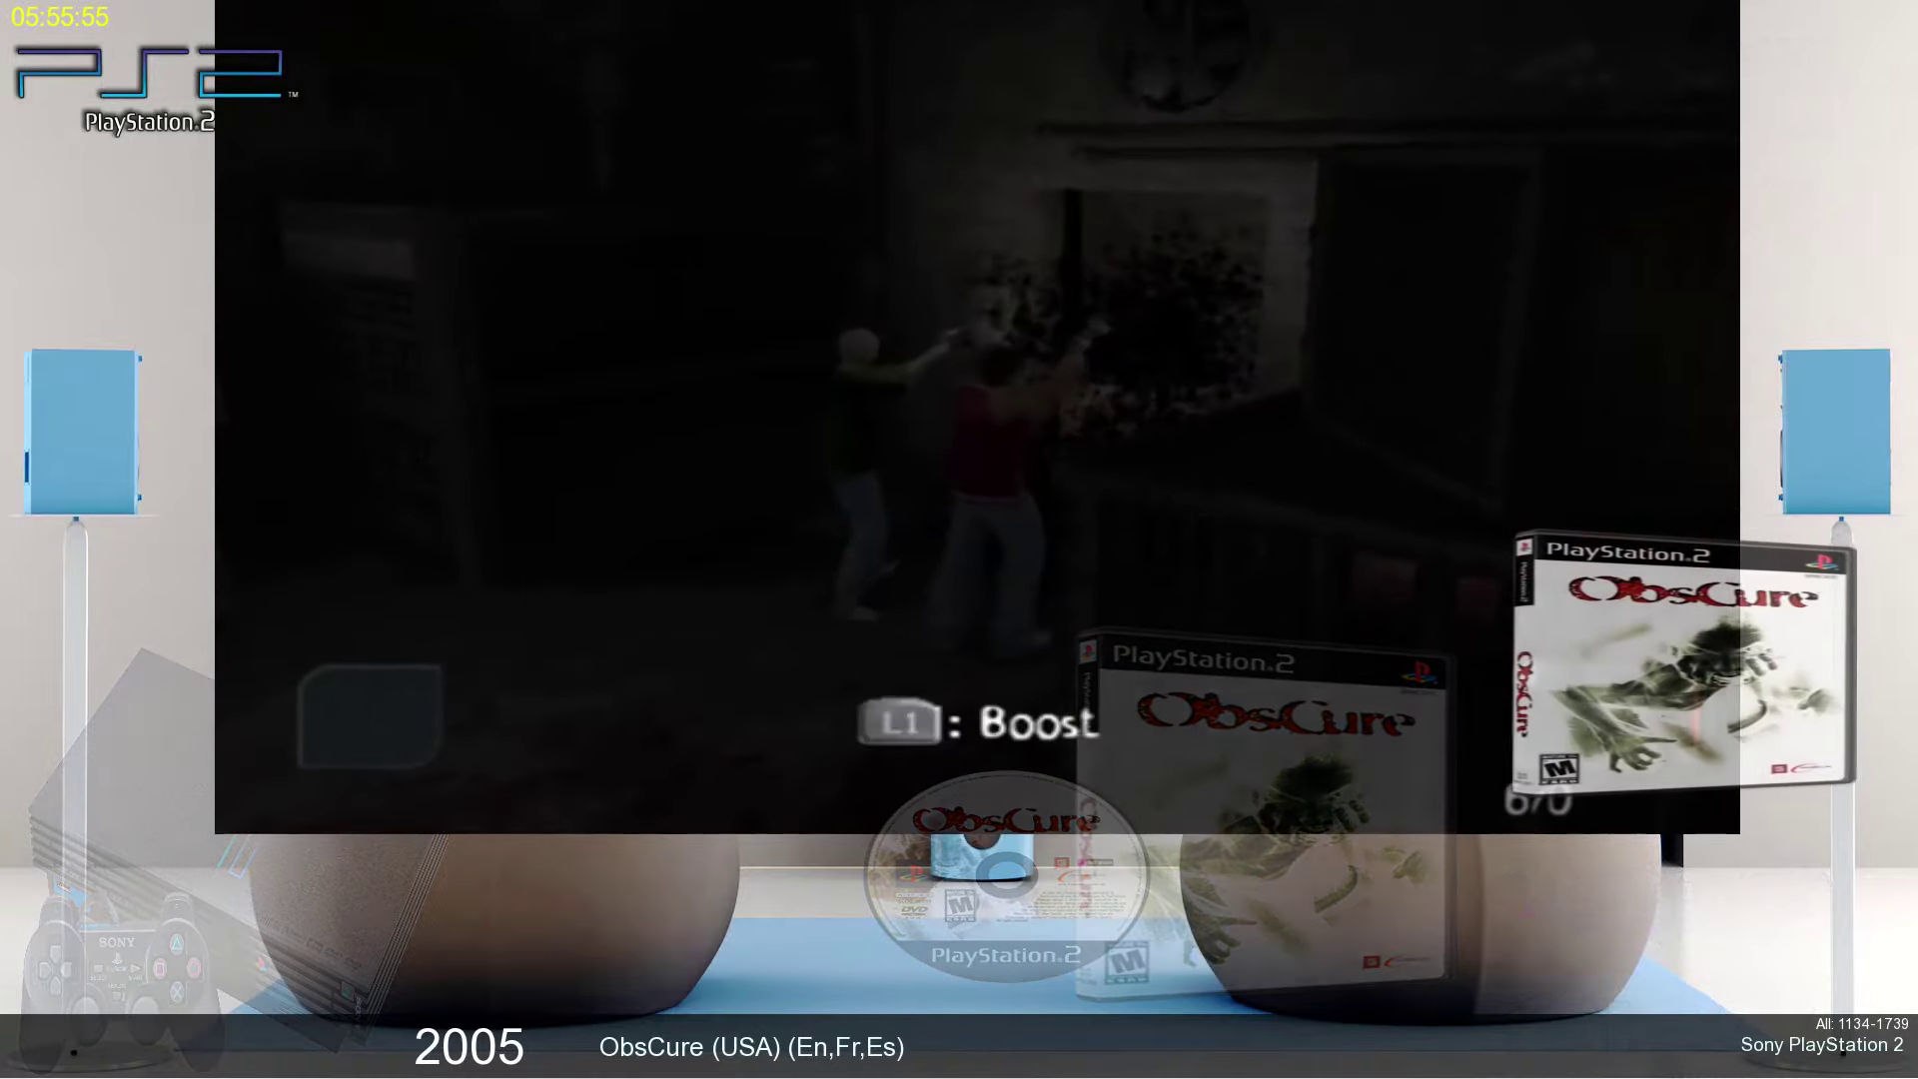
Scroll the PS2 wheel down from ObsCure past Odin Sphere and Okage to Okami
{"action": "key", "text": "Down"}
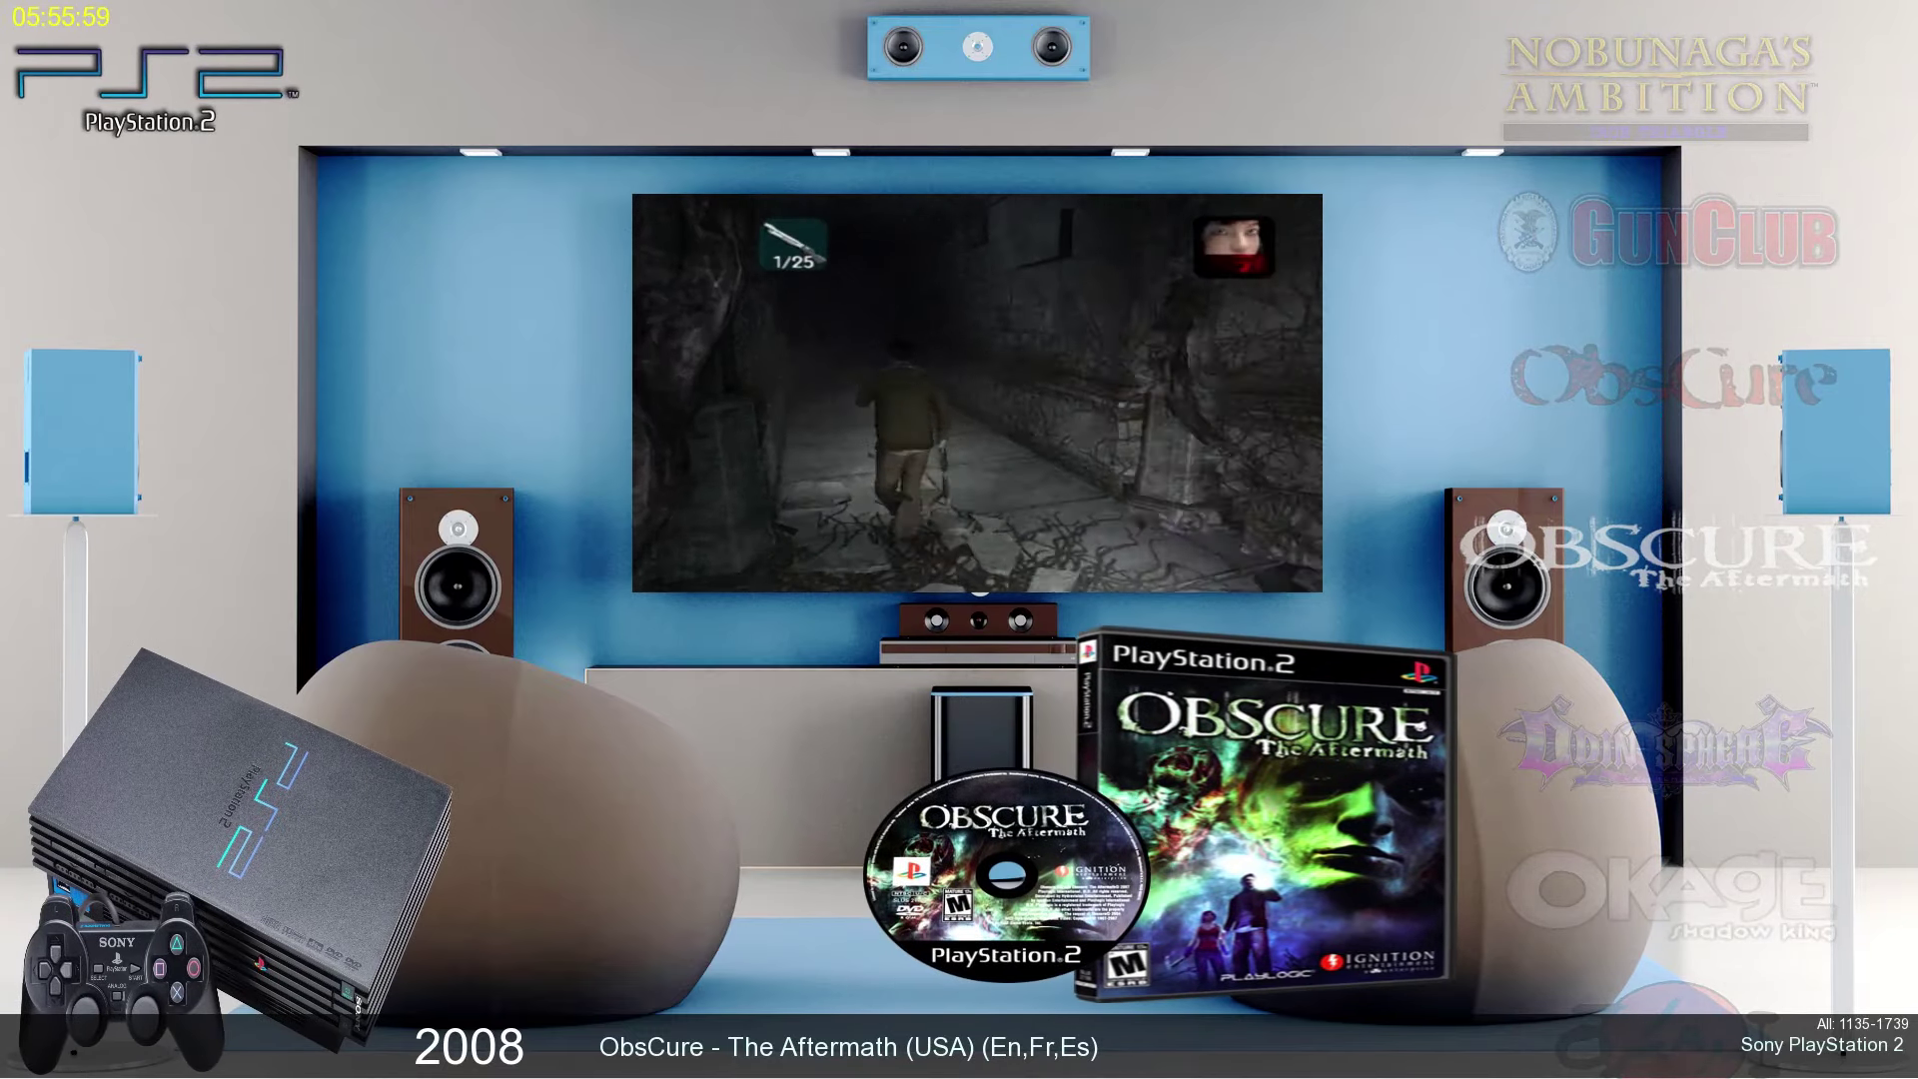
{"action": "key", "text": "Down"}
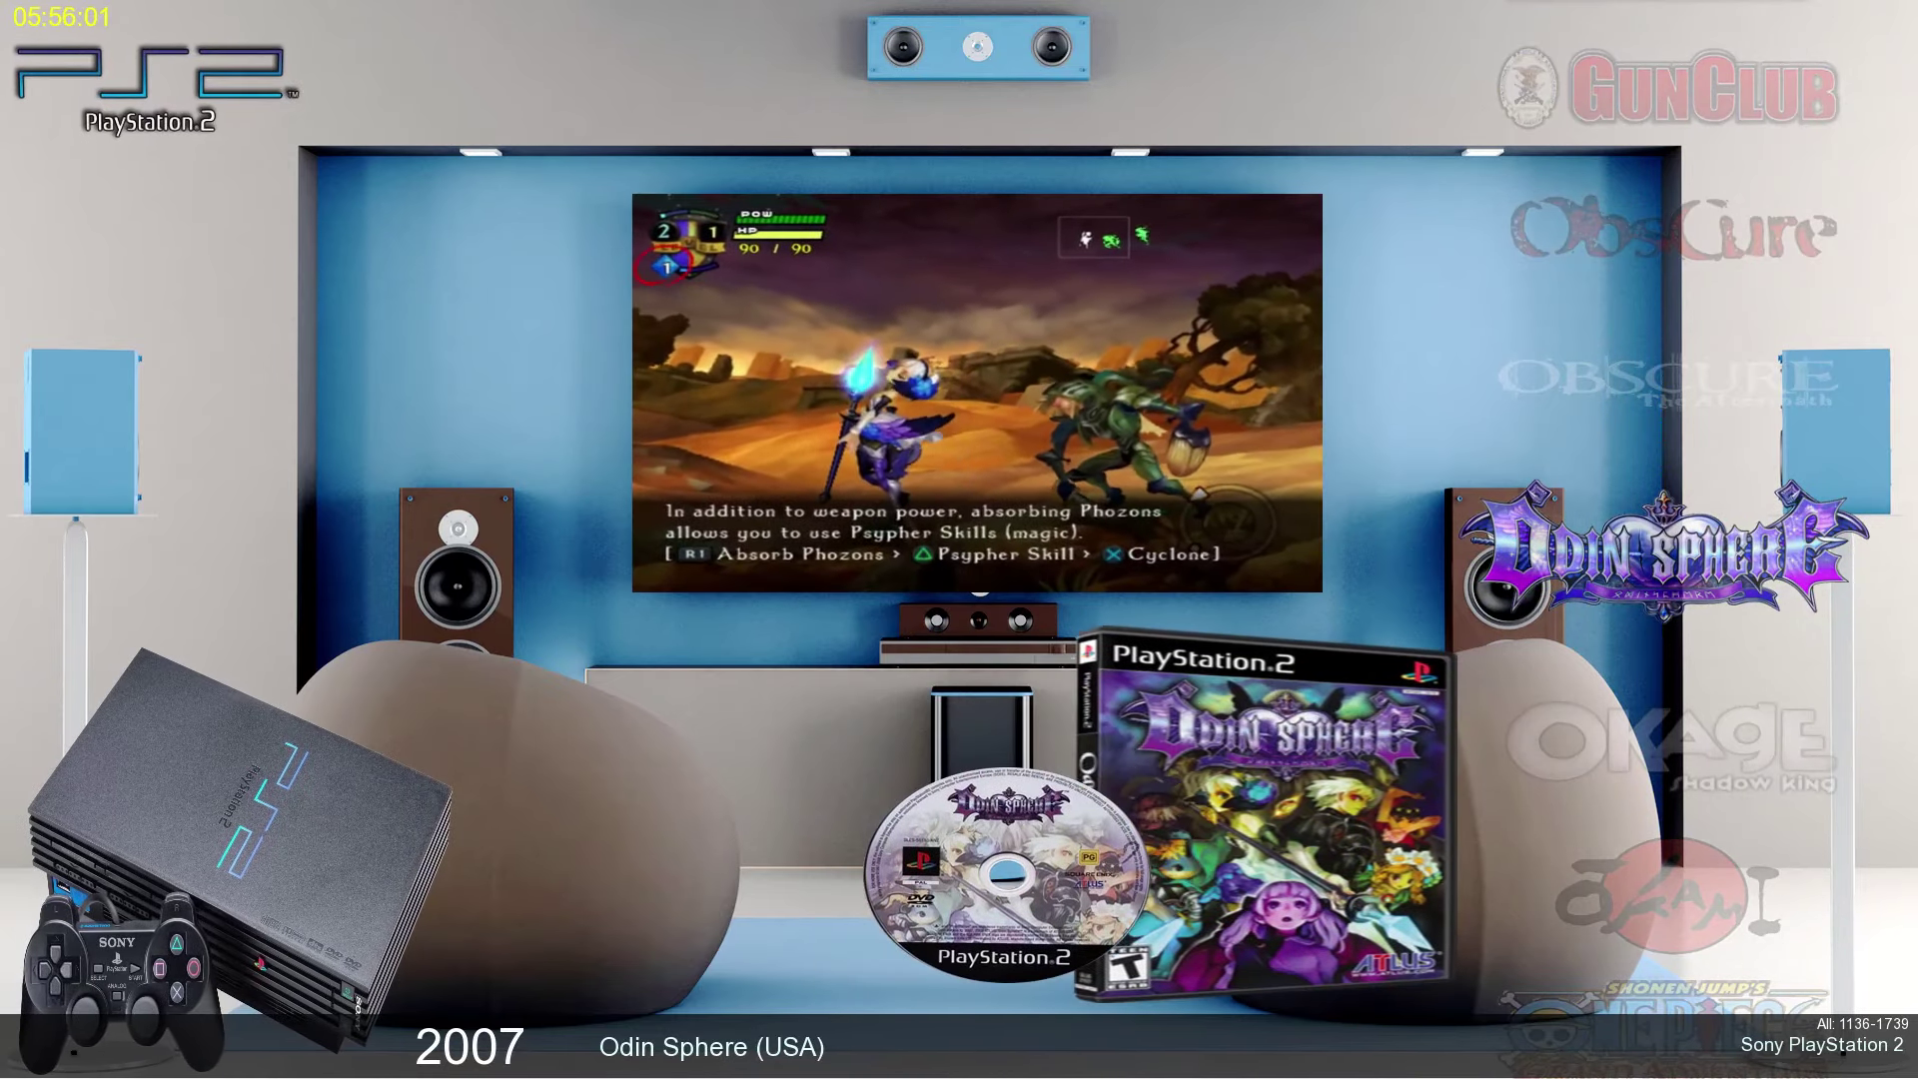
{"action": "key", "text": "Down"}
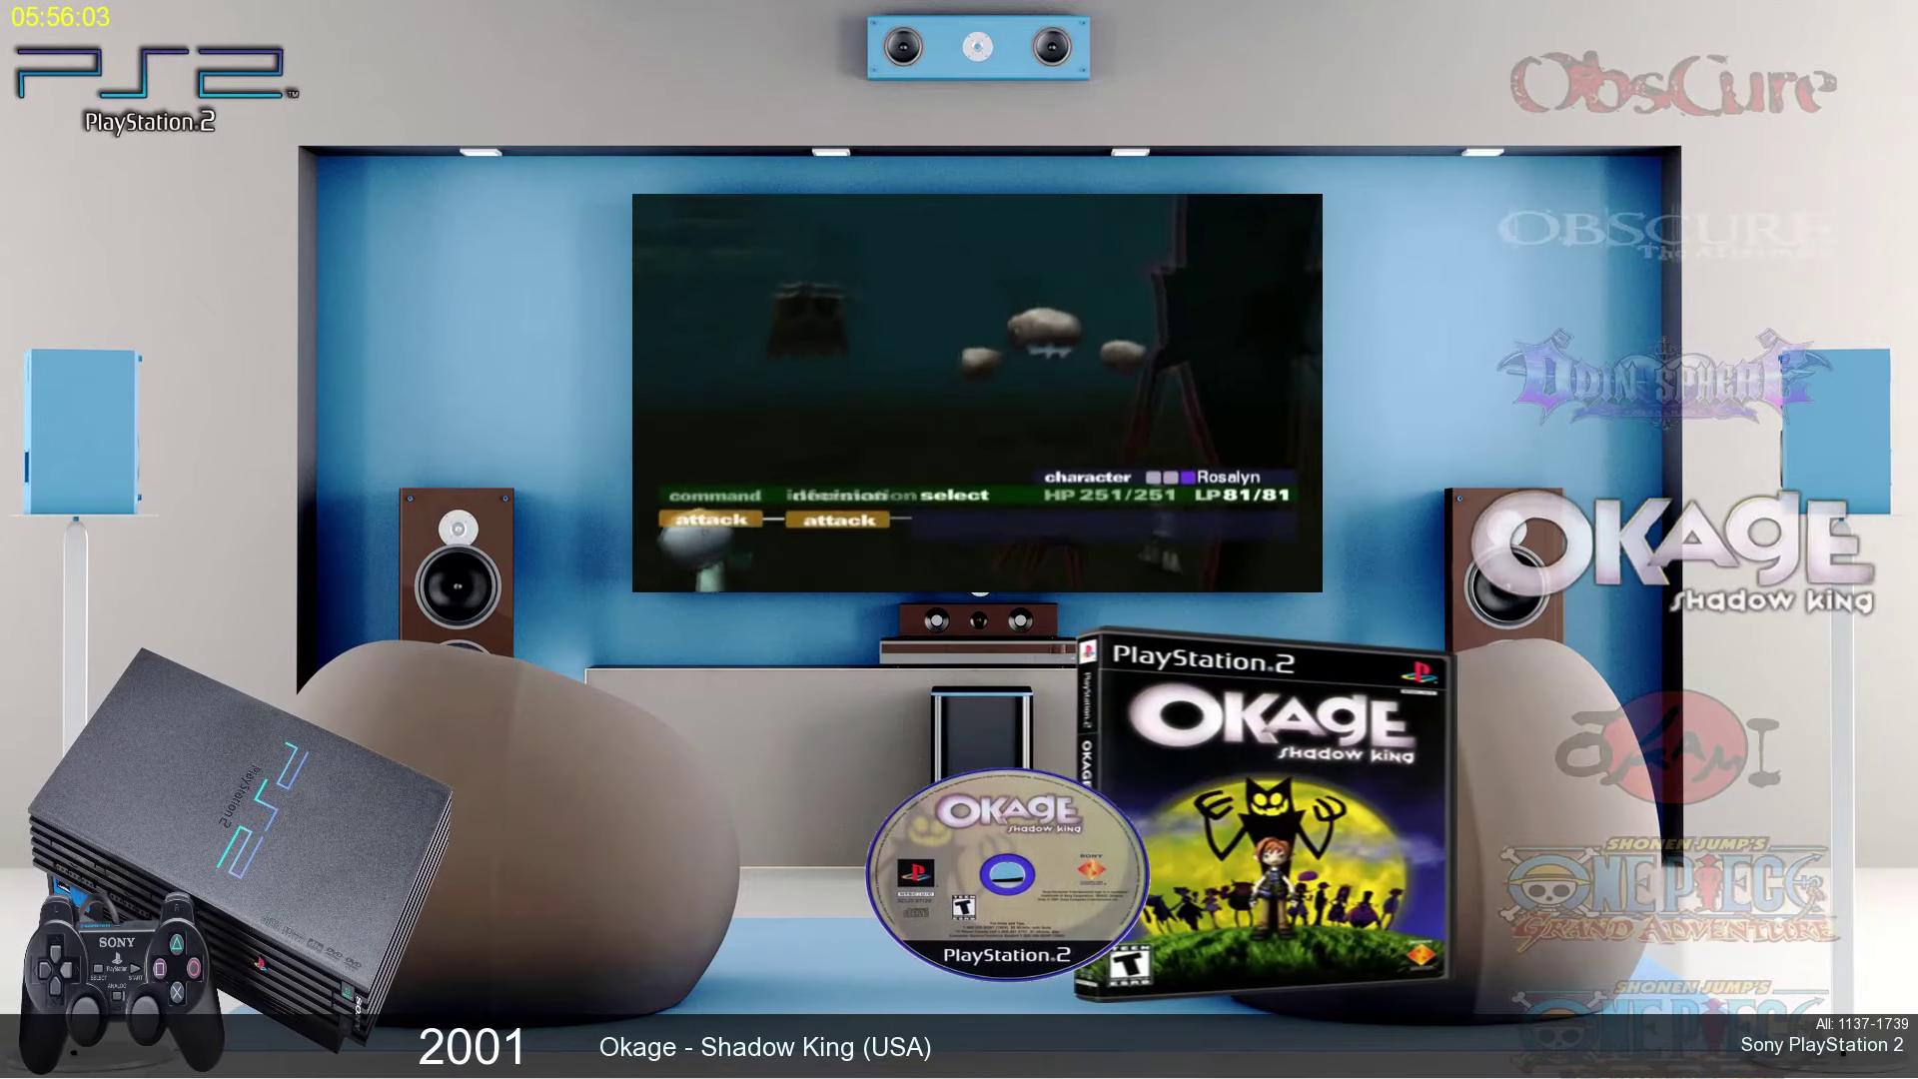
{"action": "key", "text": "Down"}
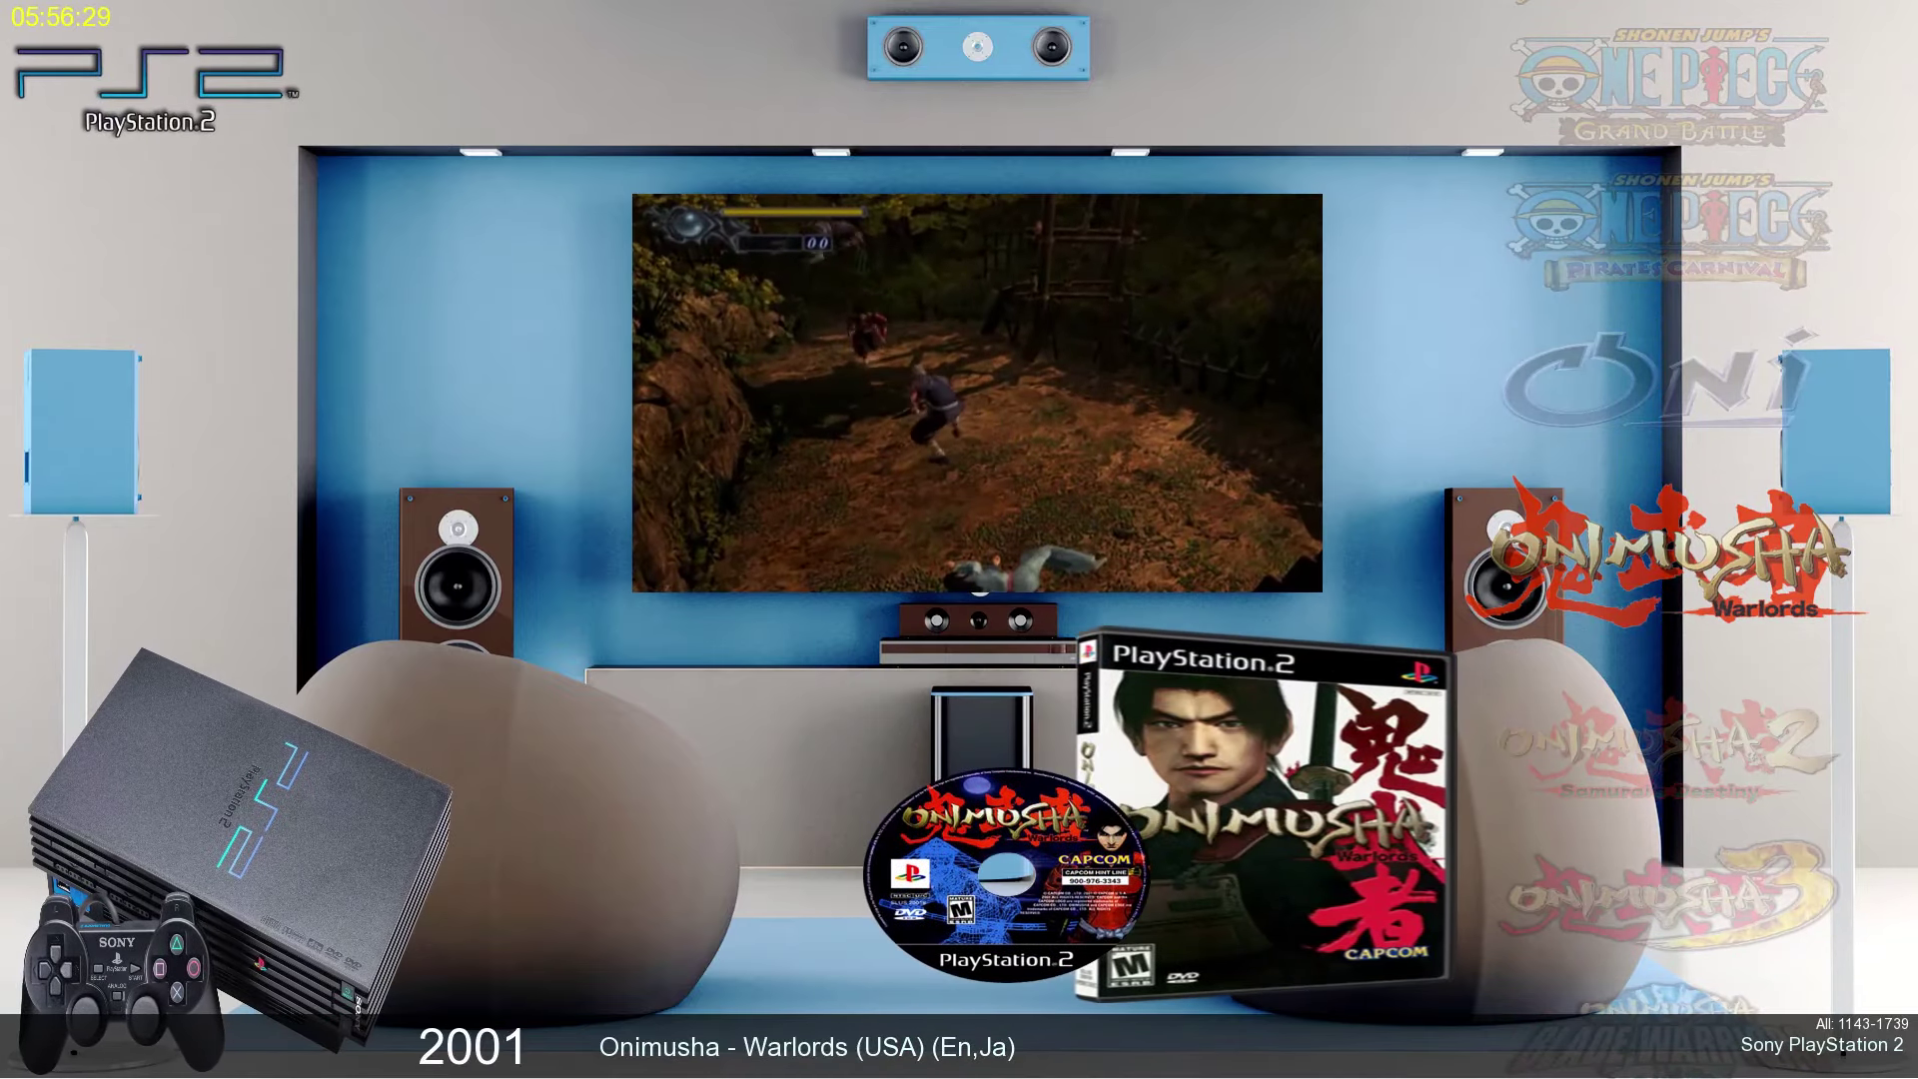
Scroll down through Onimusha, Open Season and Outlaw titles past Over the Hedge to R-Racing Evolution
{"action": "key", "text": "Down"}
{"action": "key", "text": "Down"}
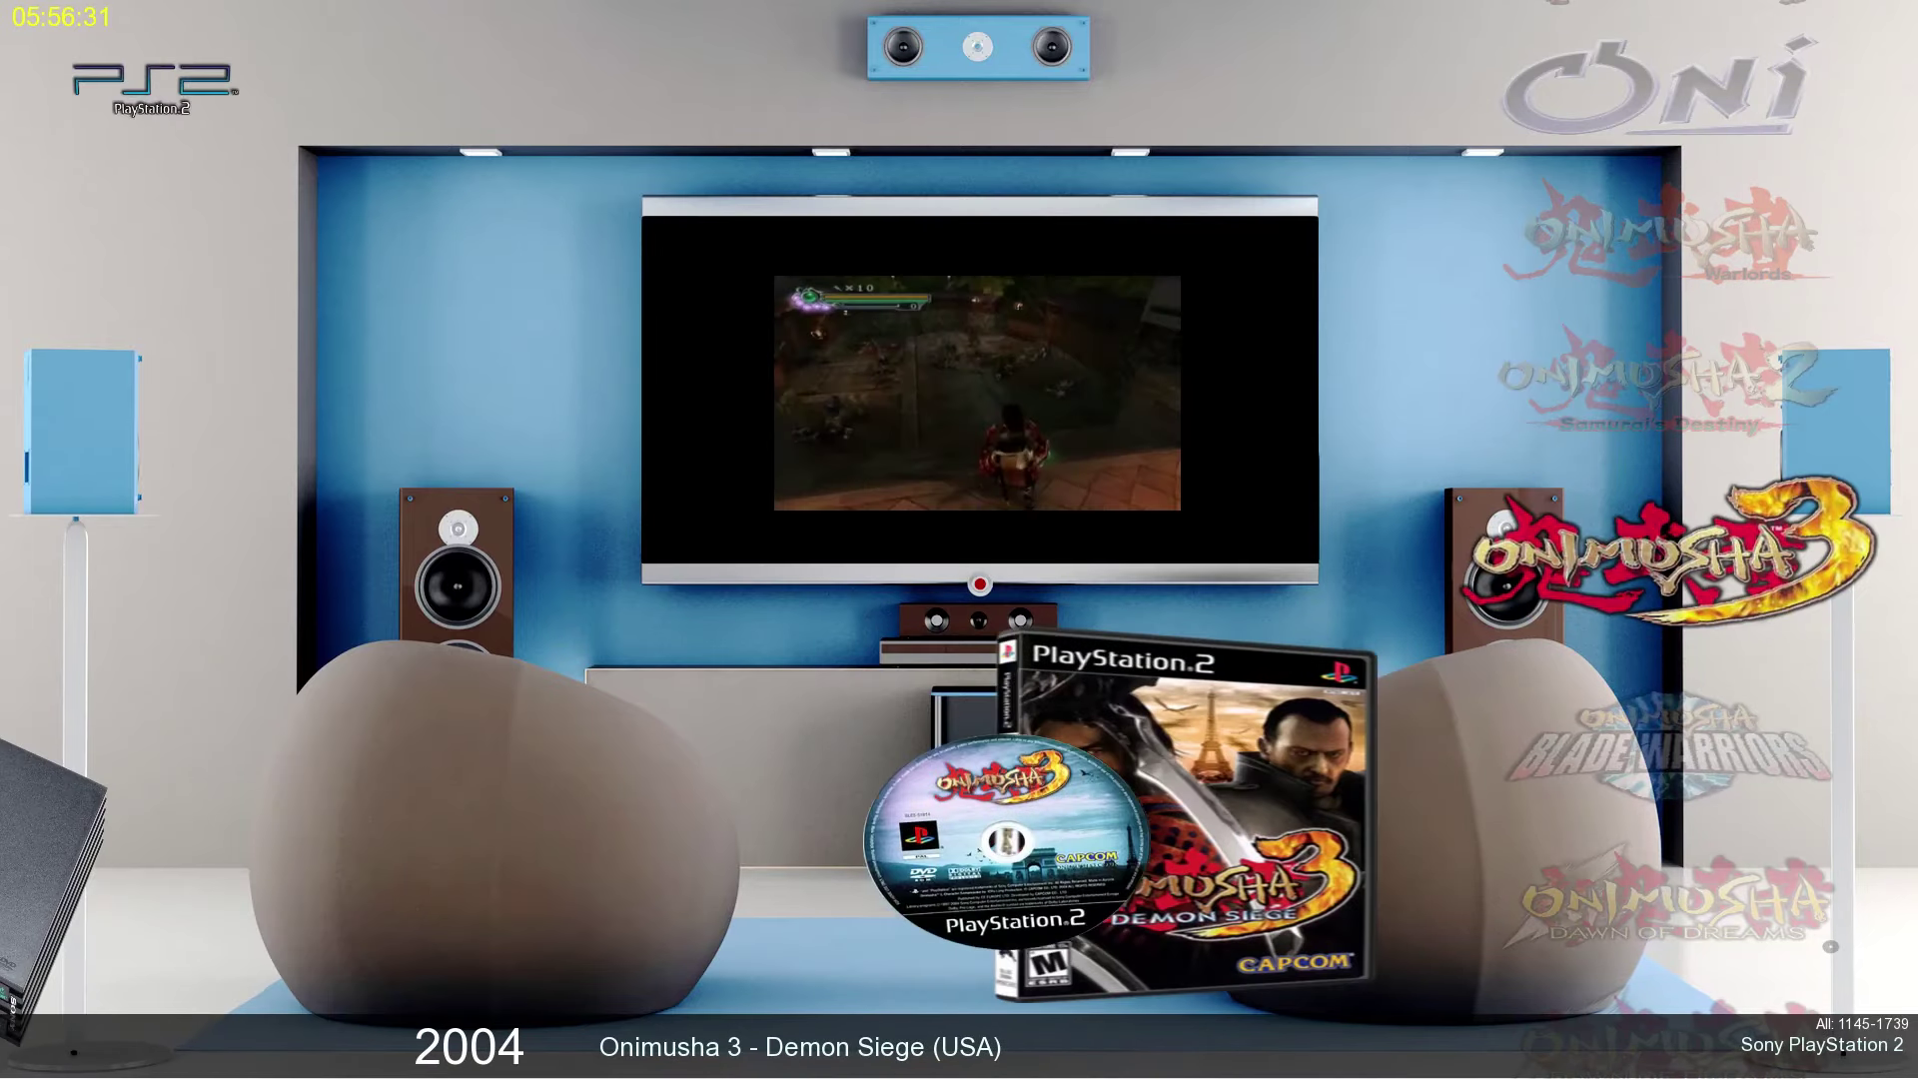
{"action": "key", "text": "Down"}
{"action": "key", "text": "Down"}
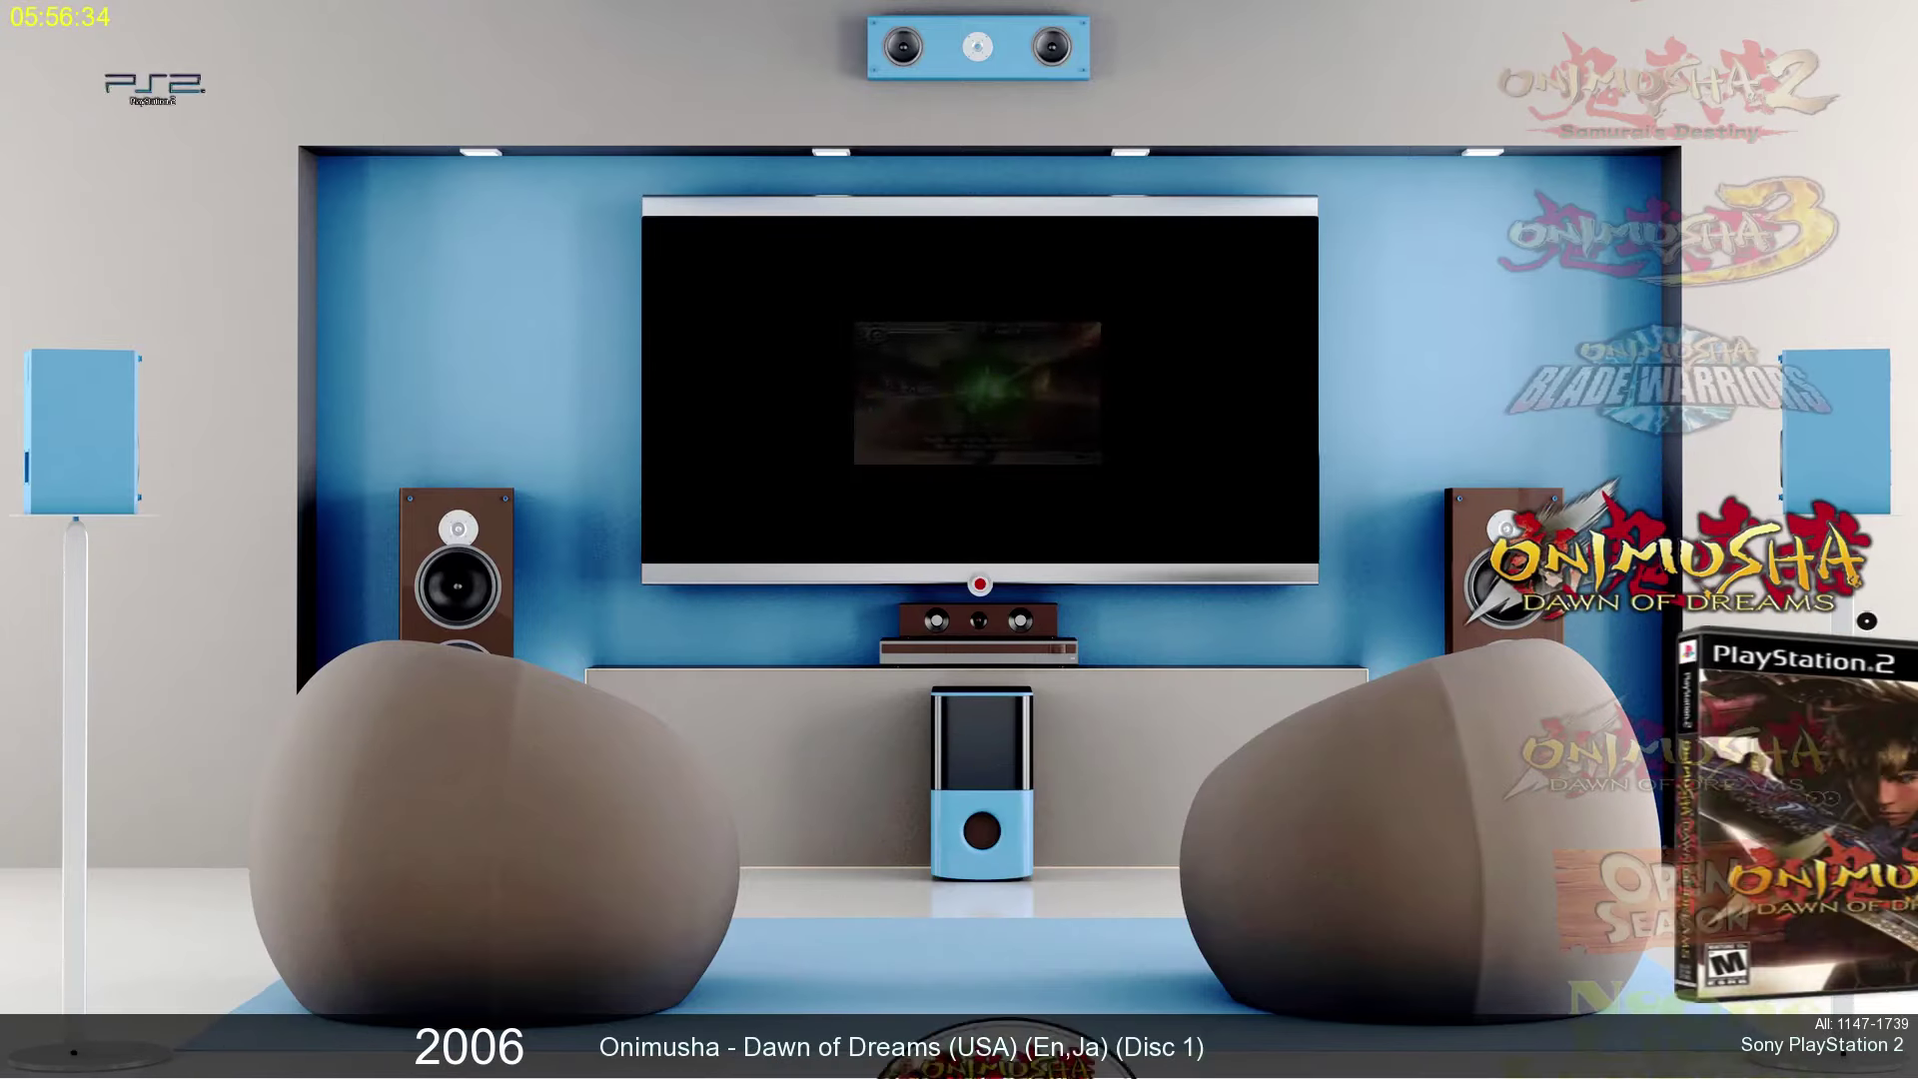
{"action": "key", "text": "Down"}
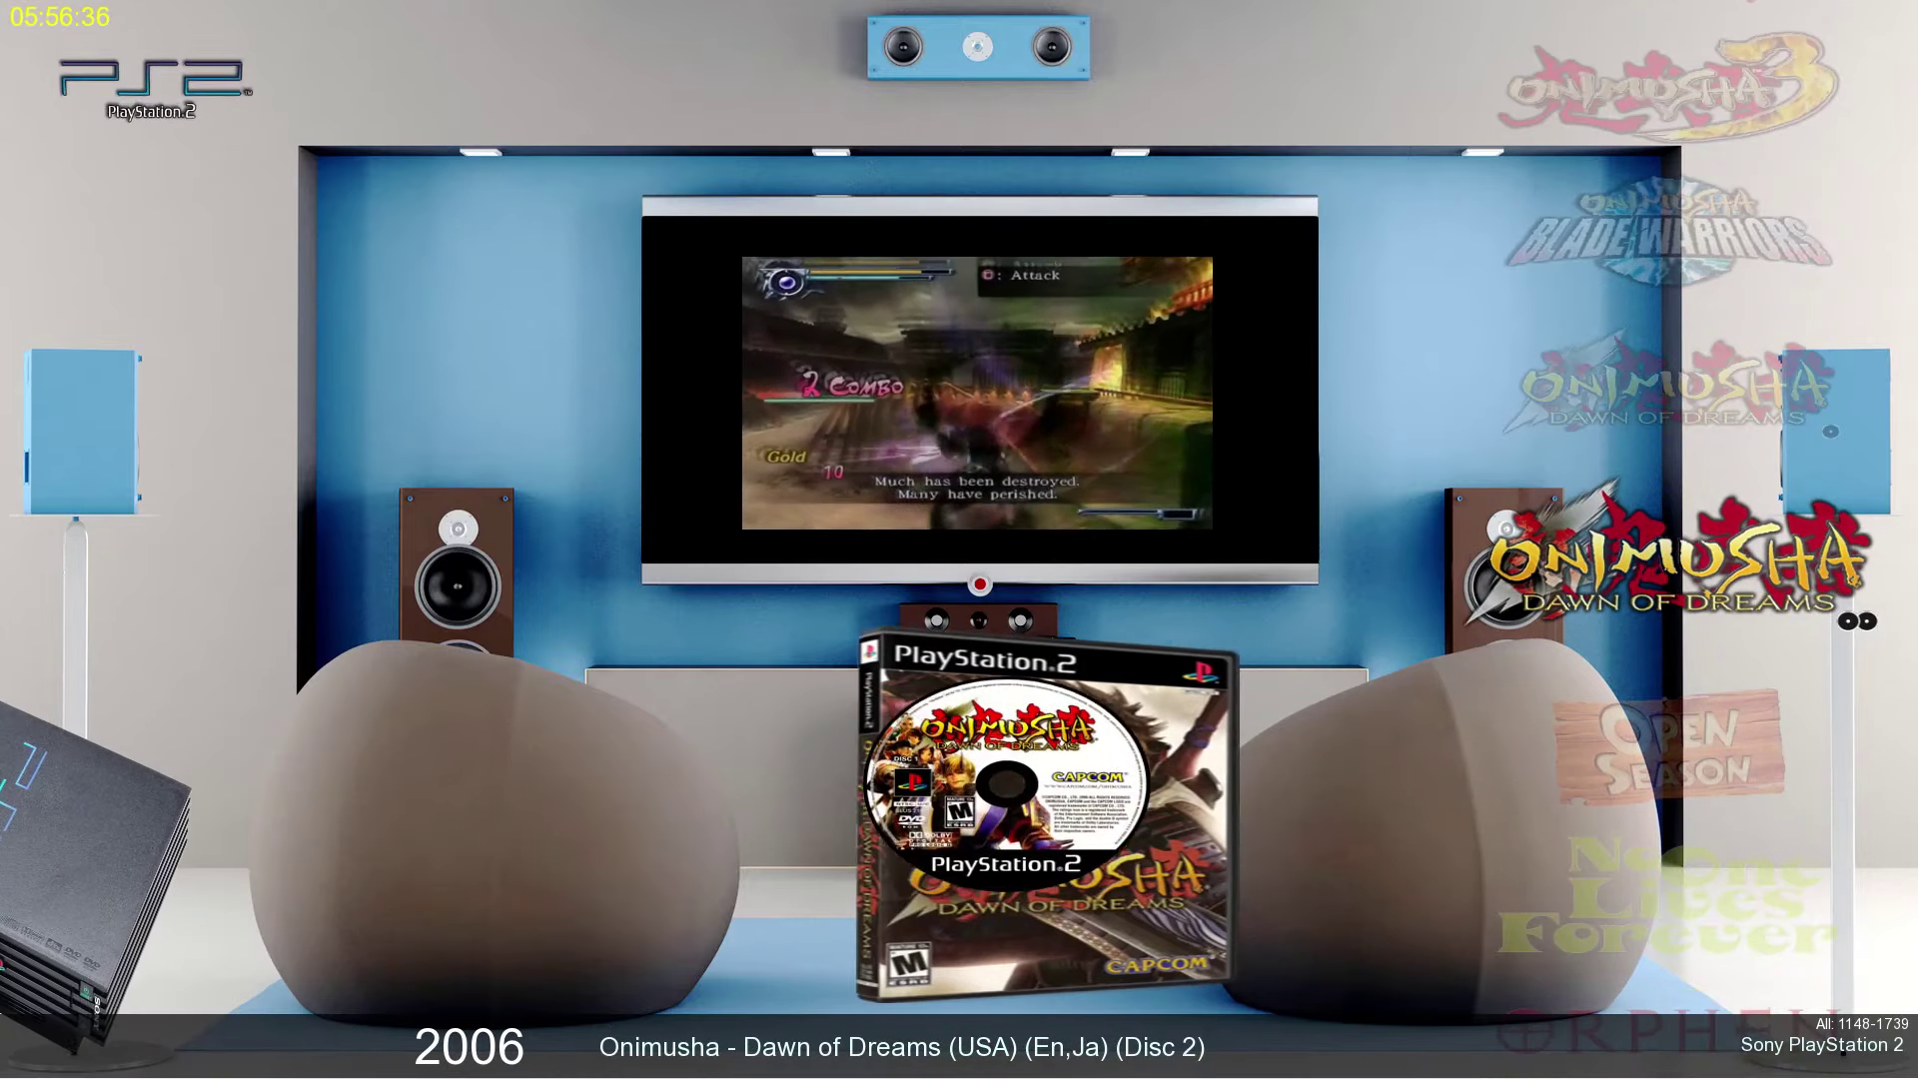
{"action": "key", "text": "Down"}
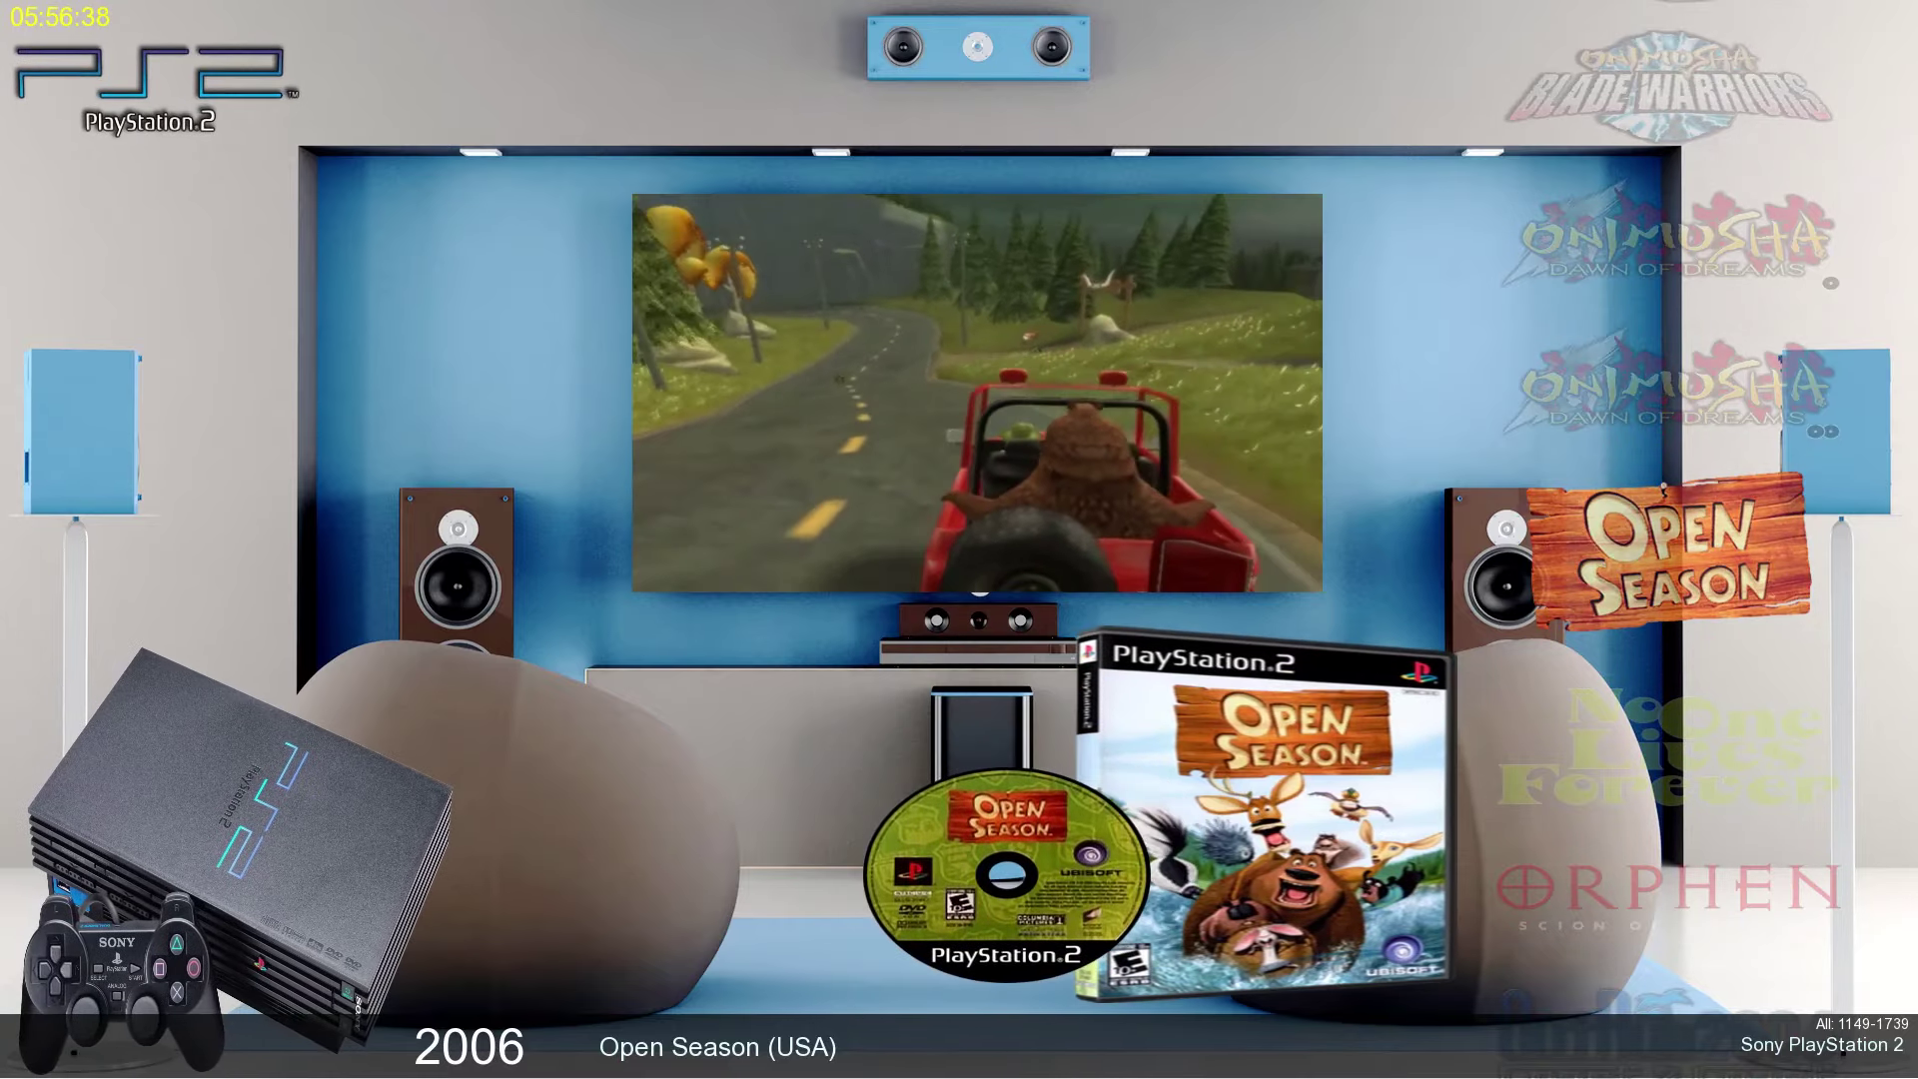
{"action": "key", "text": "Down"}
{"action": "key", "text": "Down"}
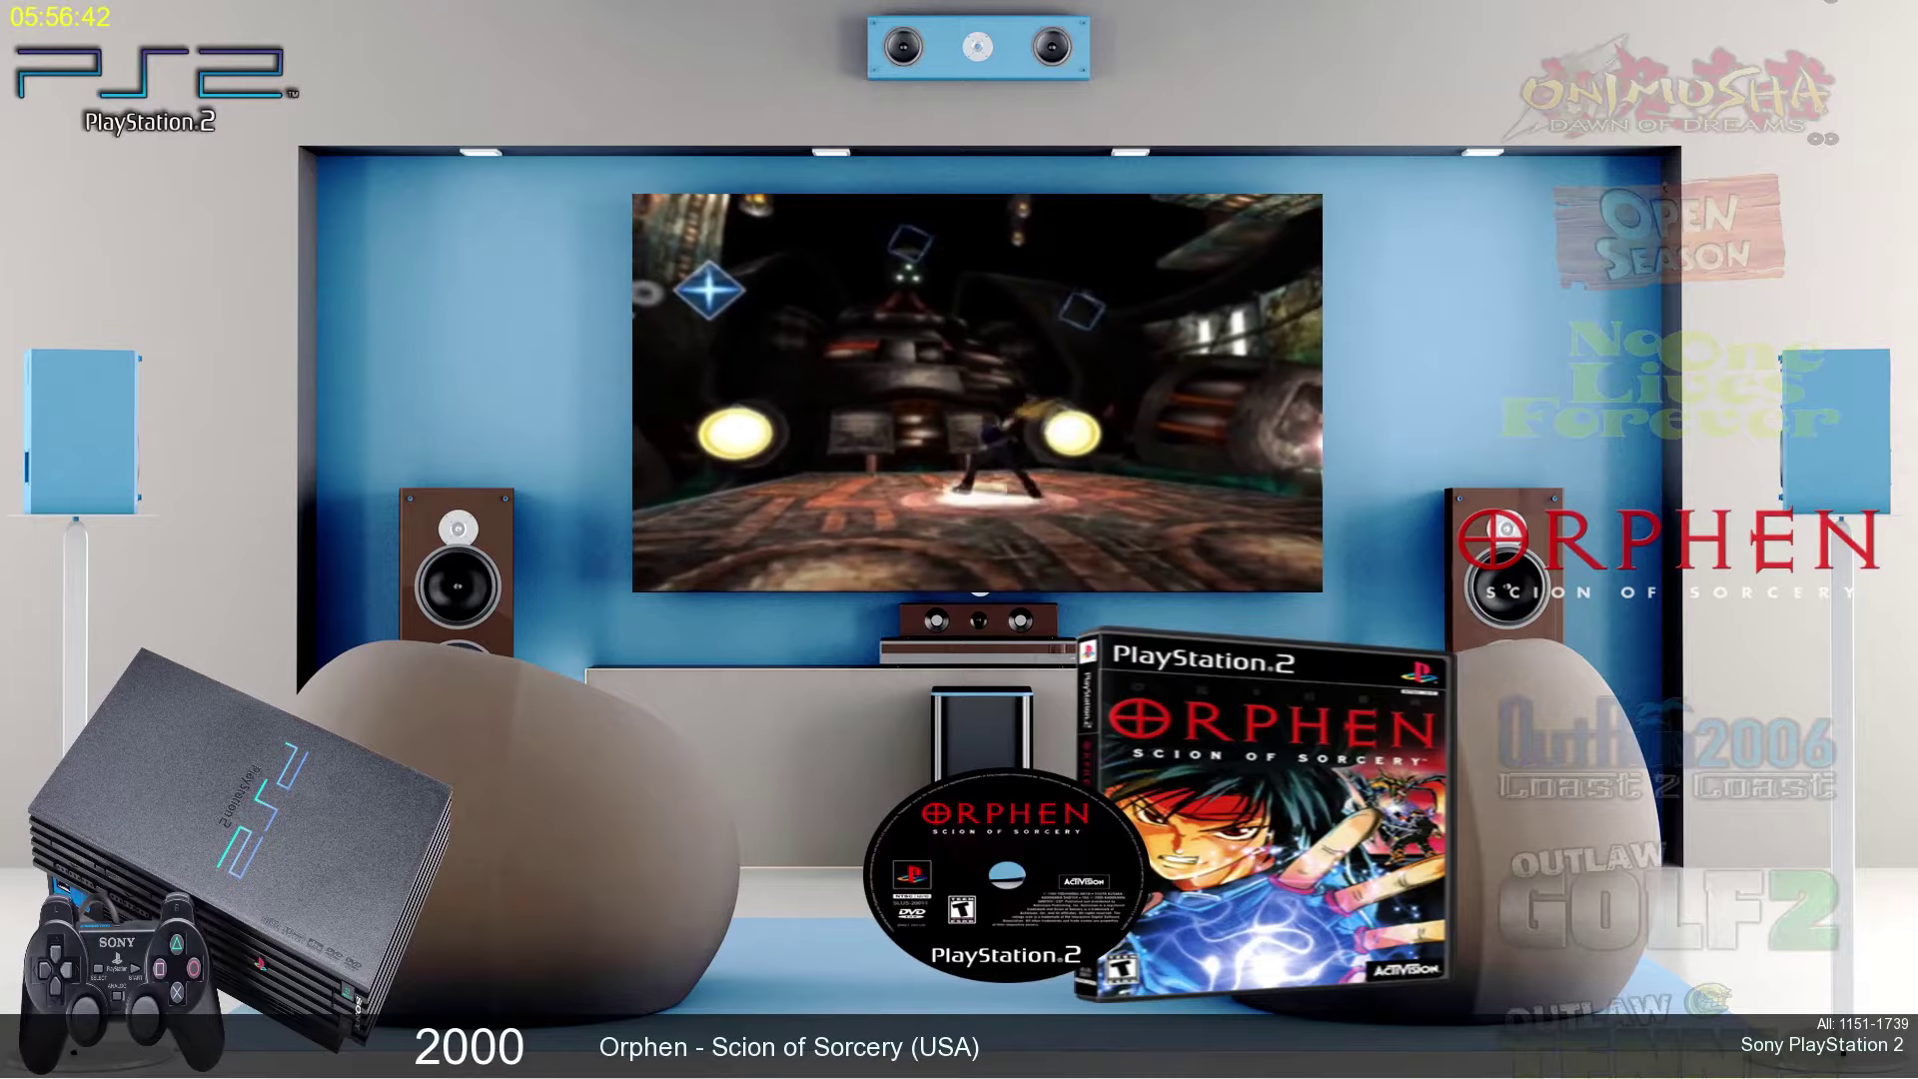
{"action": "key", "text": "Down"}
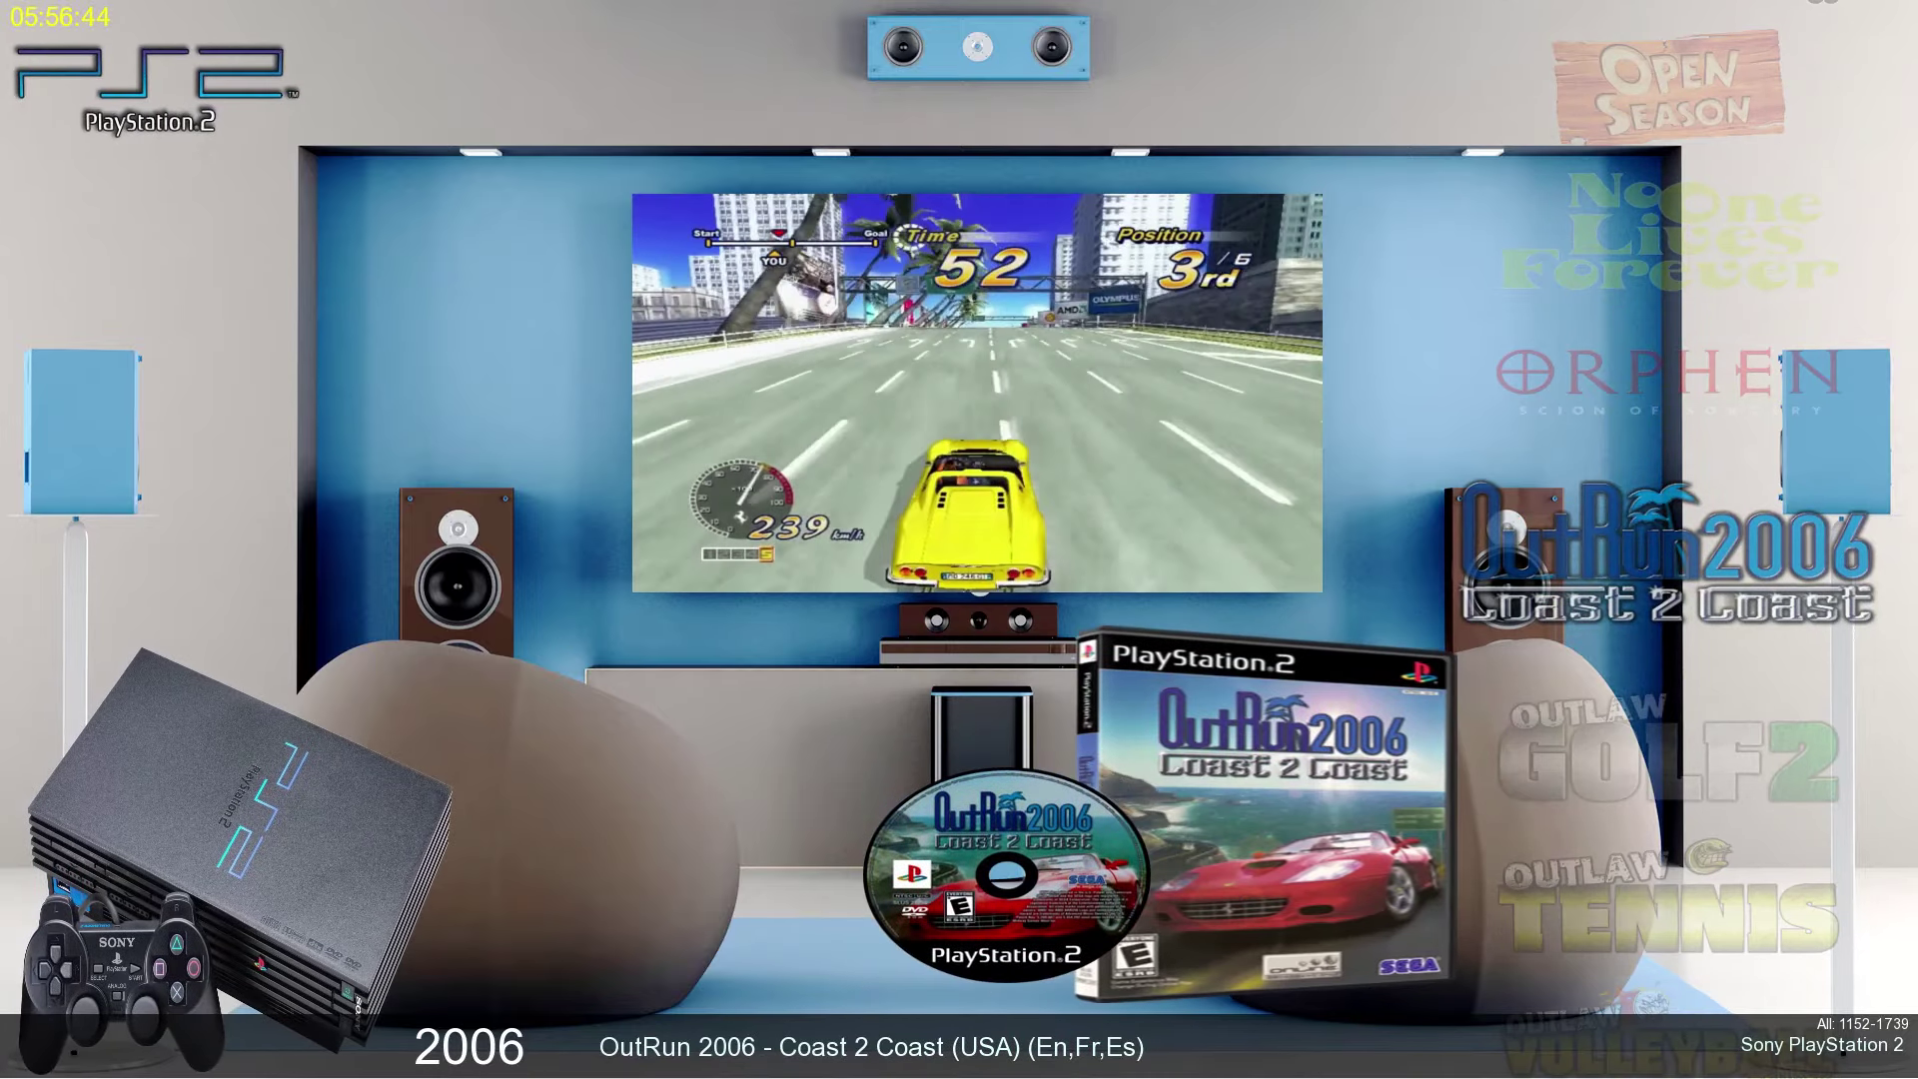
{"action": "key", "text": "Down"}
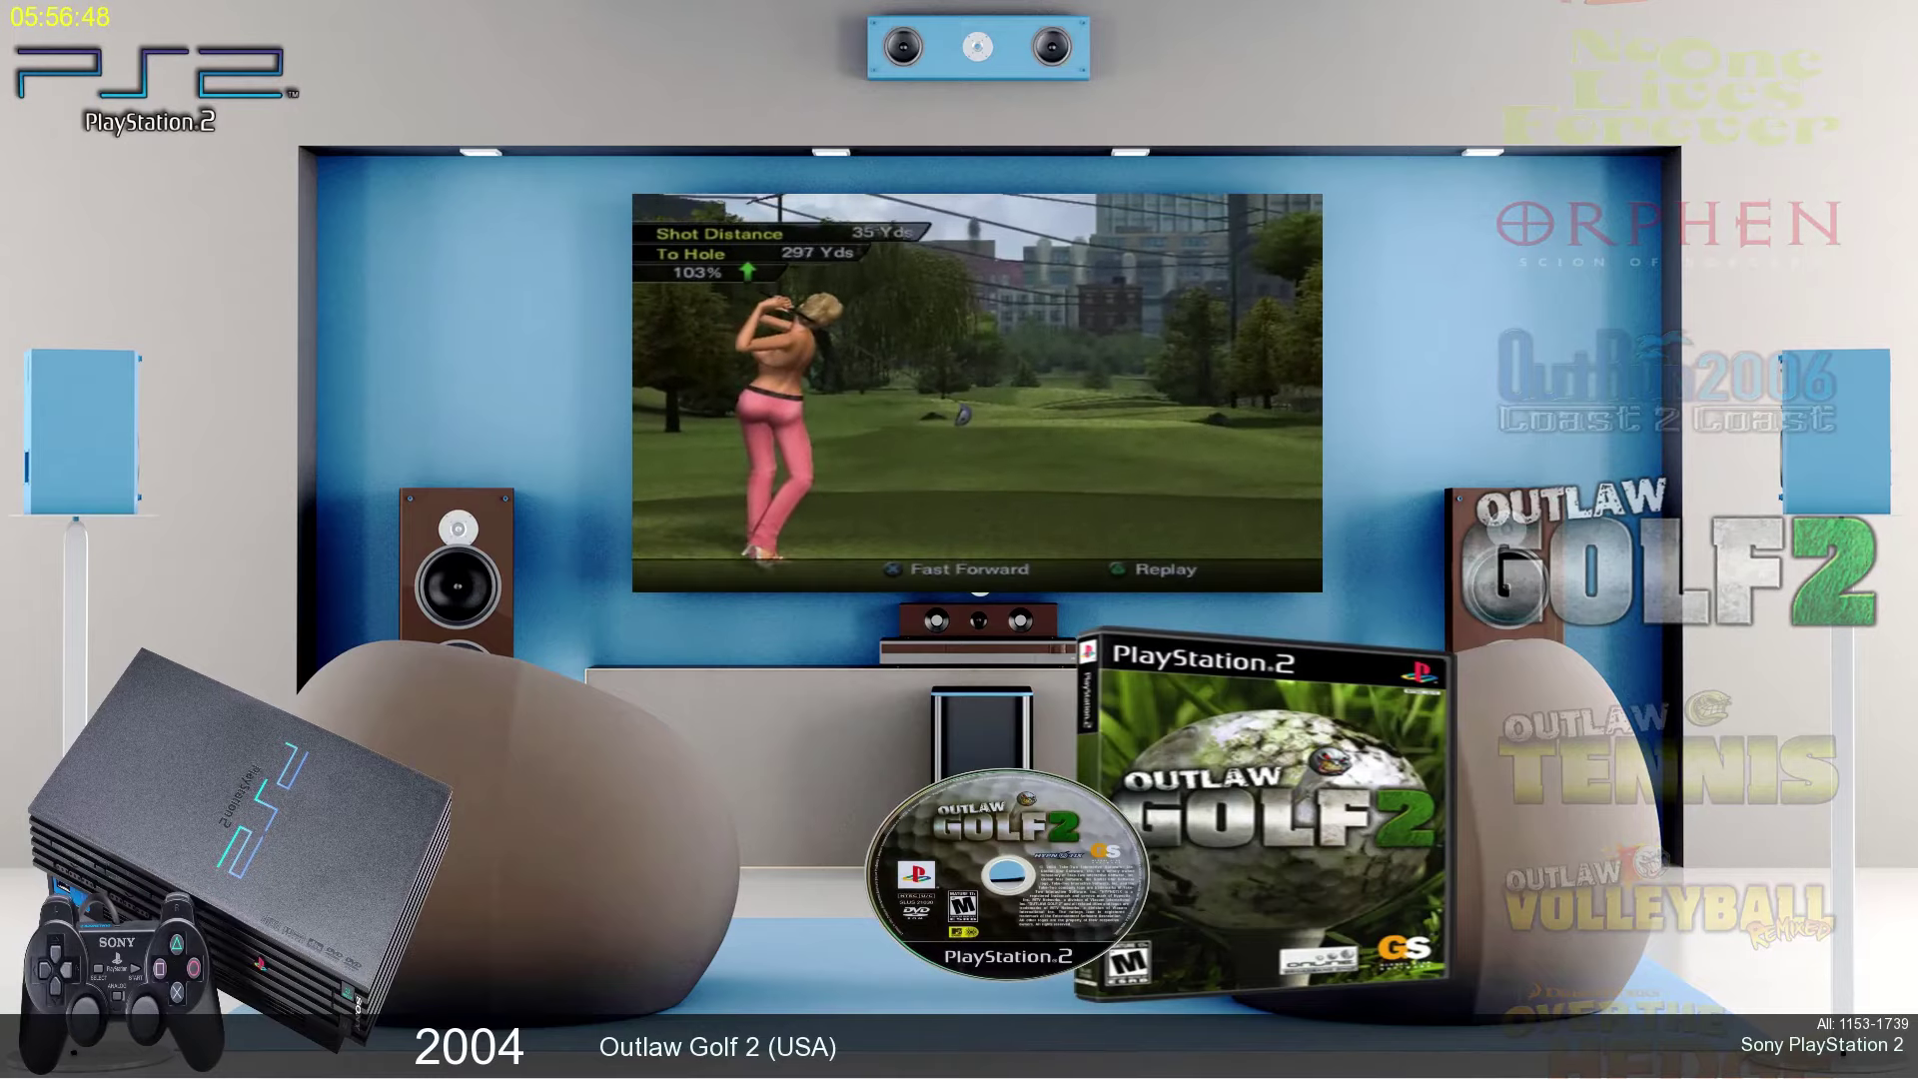
{"action": "key", "text": "Down"}
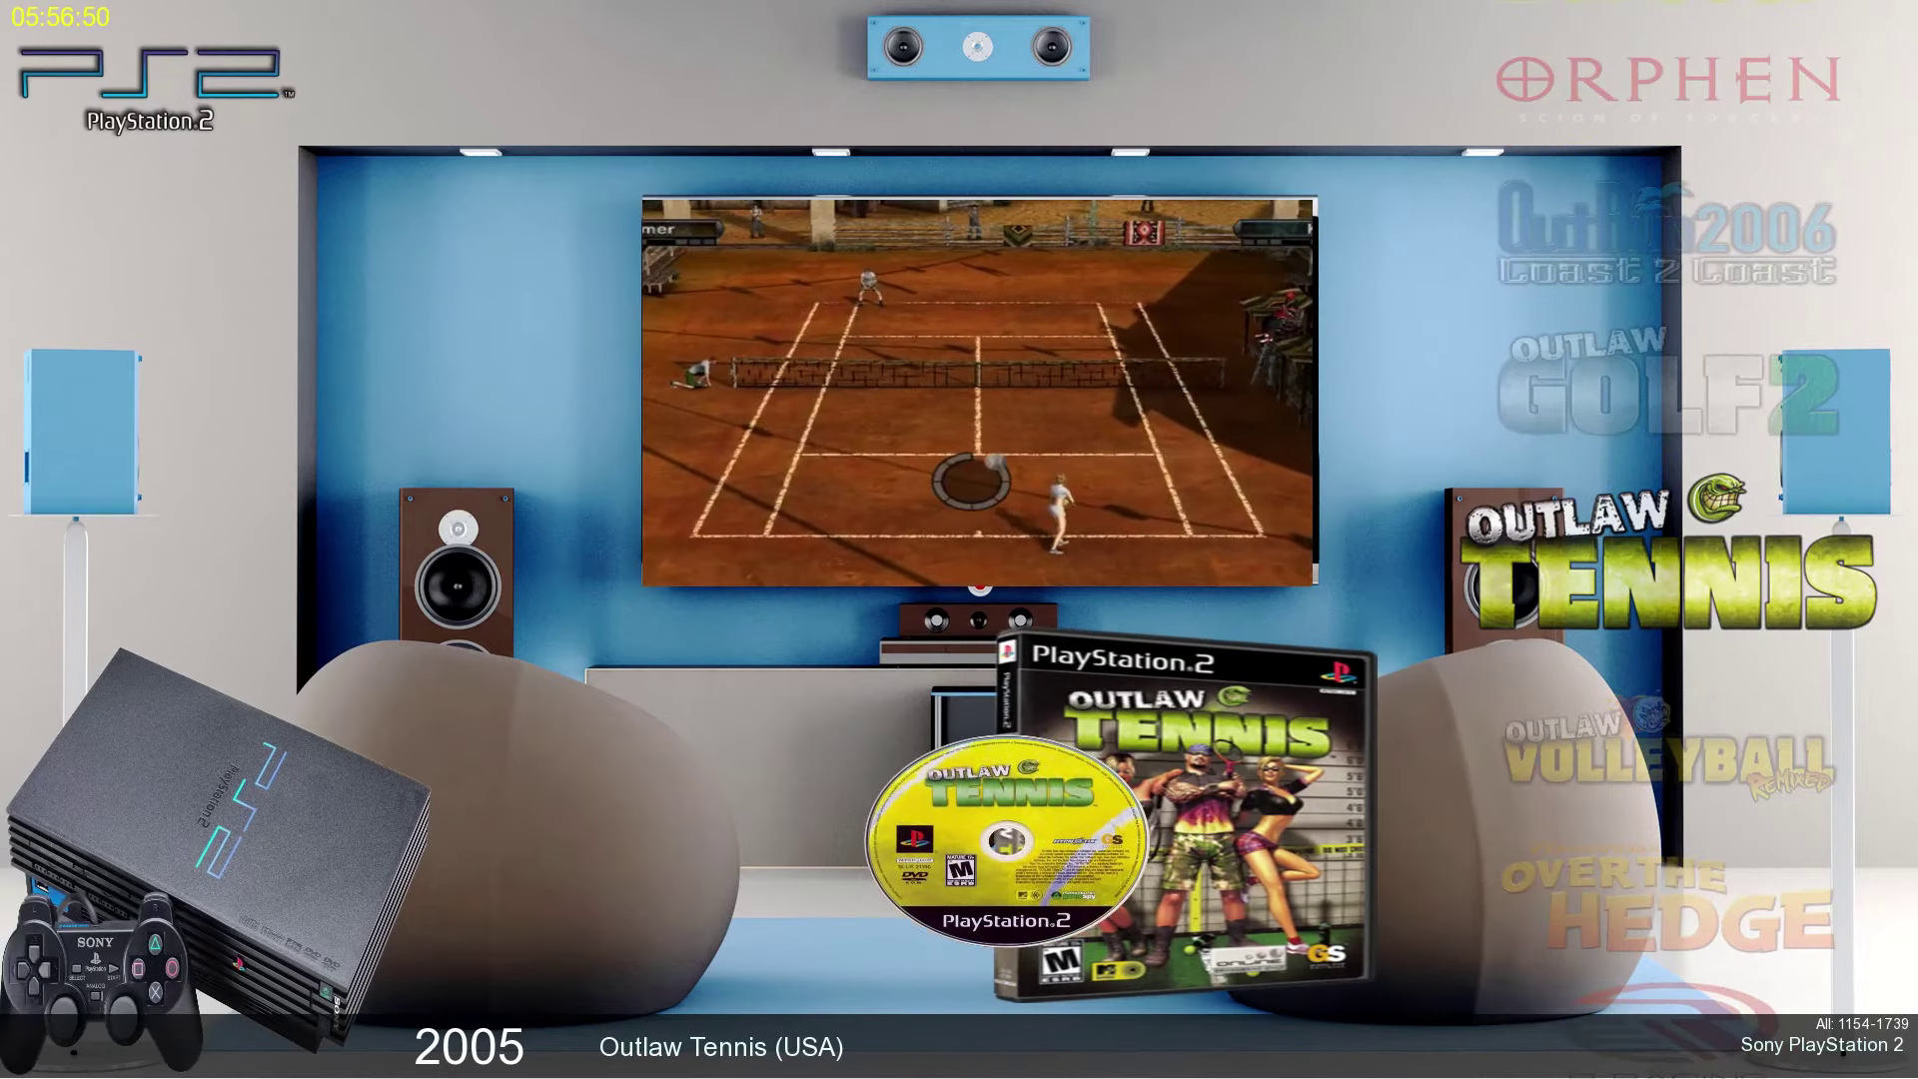
{"action": "key", "text": "Down"}
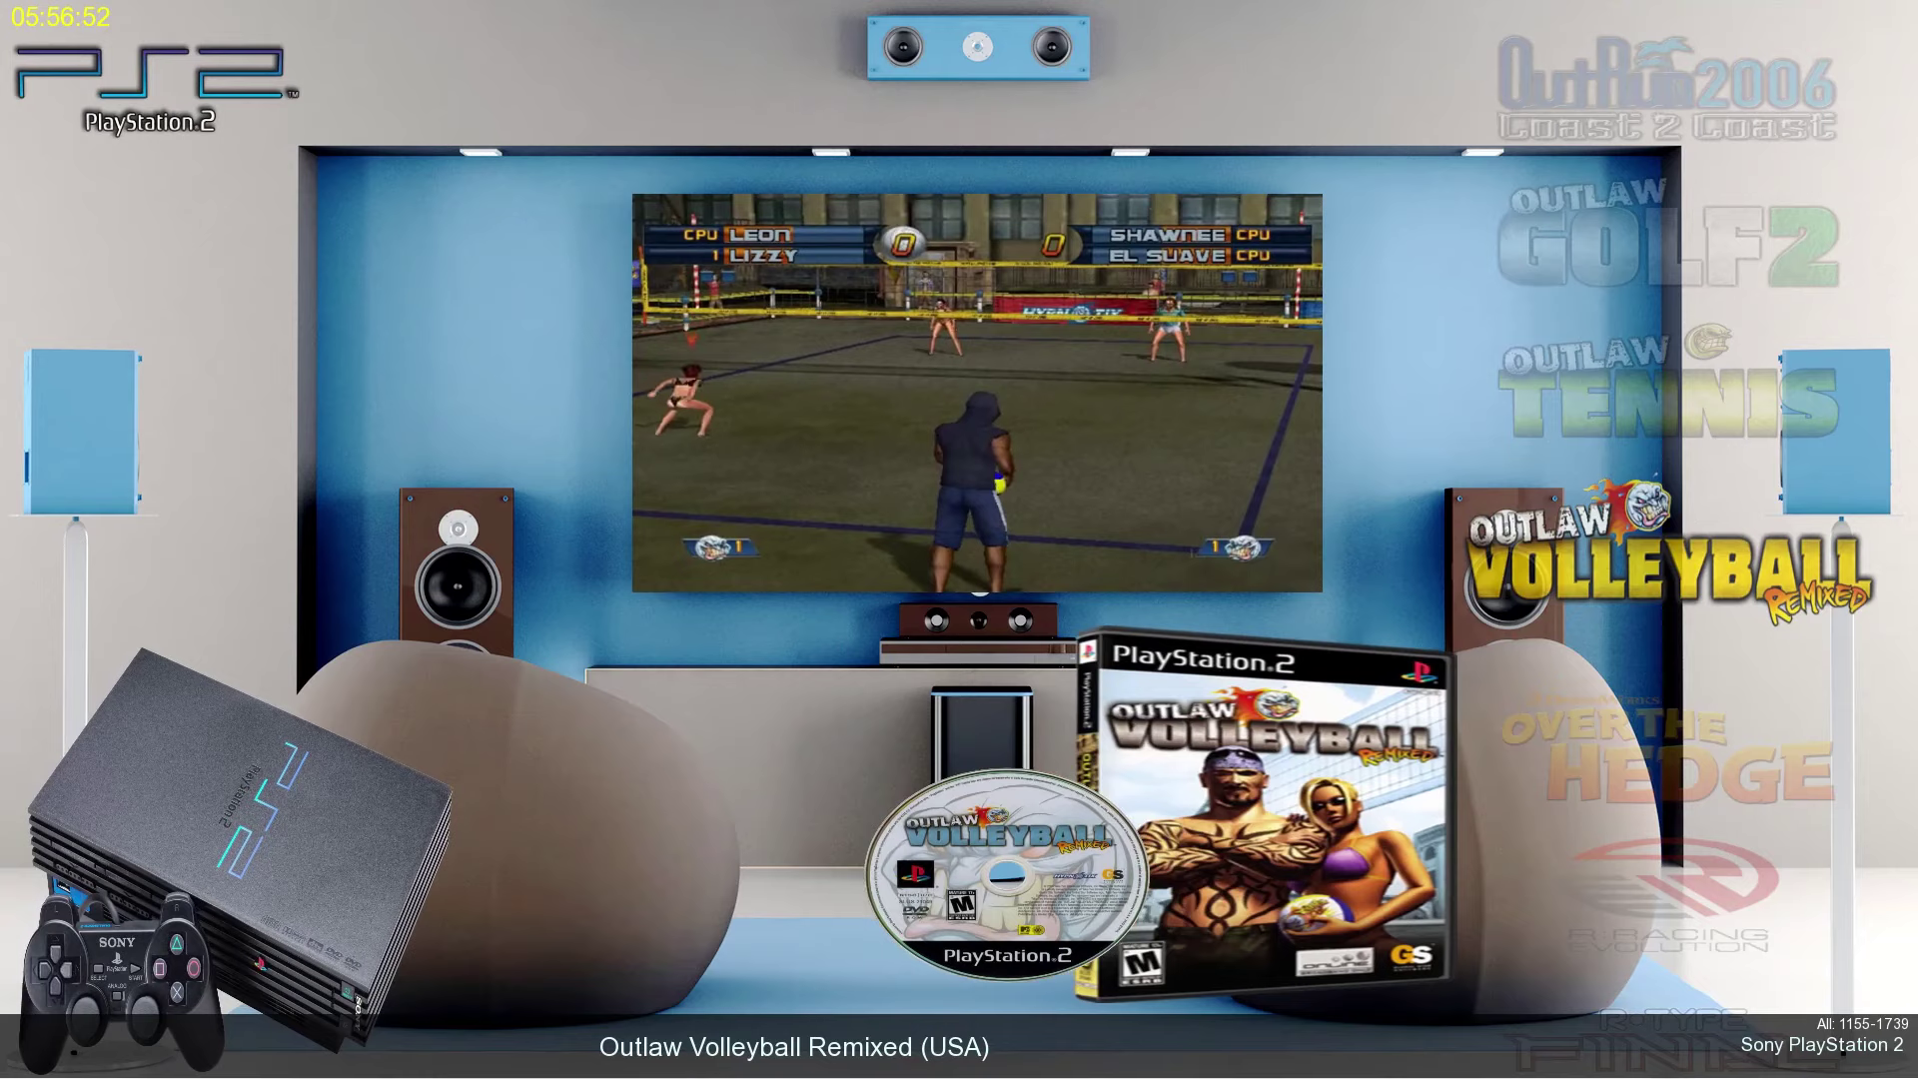
{"action": "key", "text": "Down"}
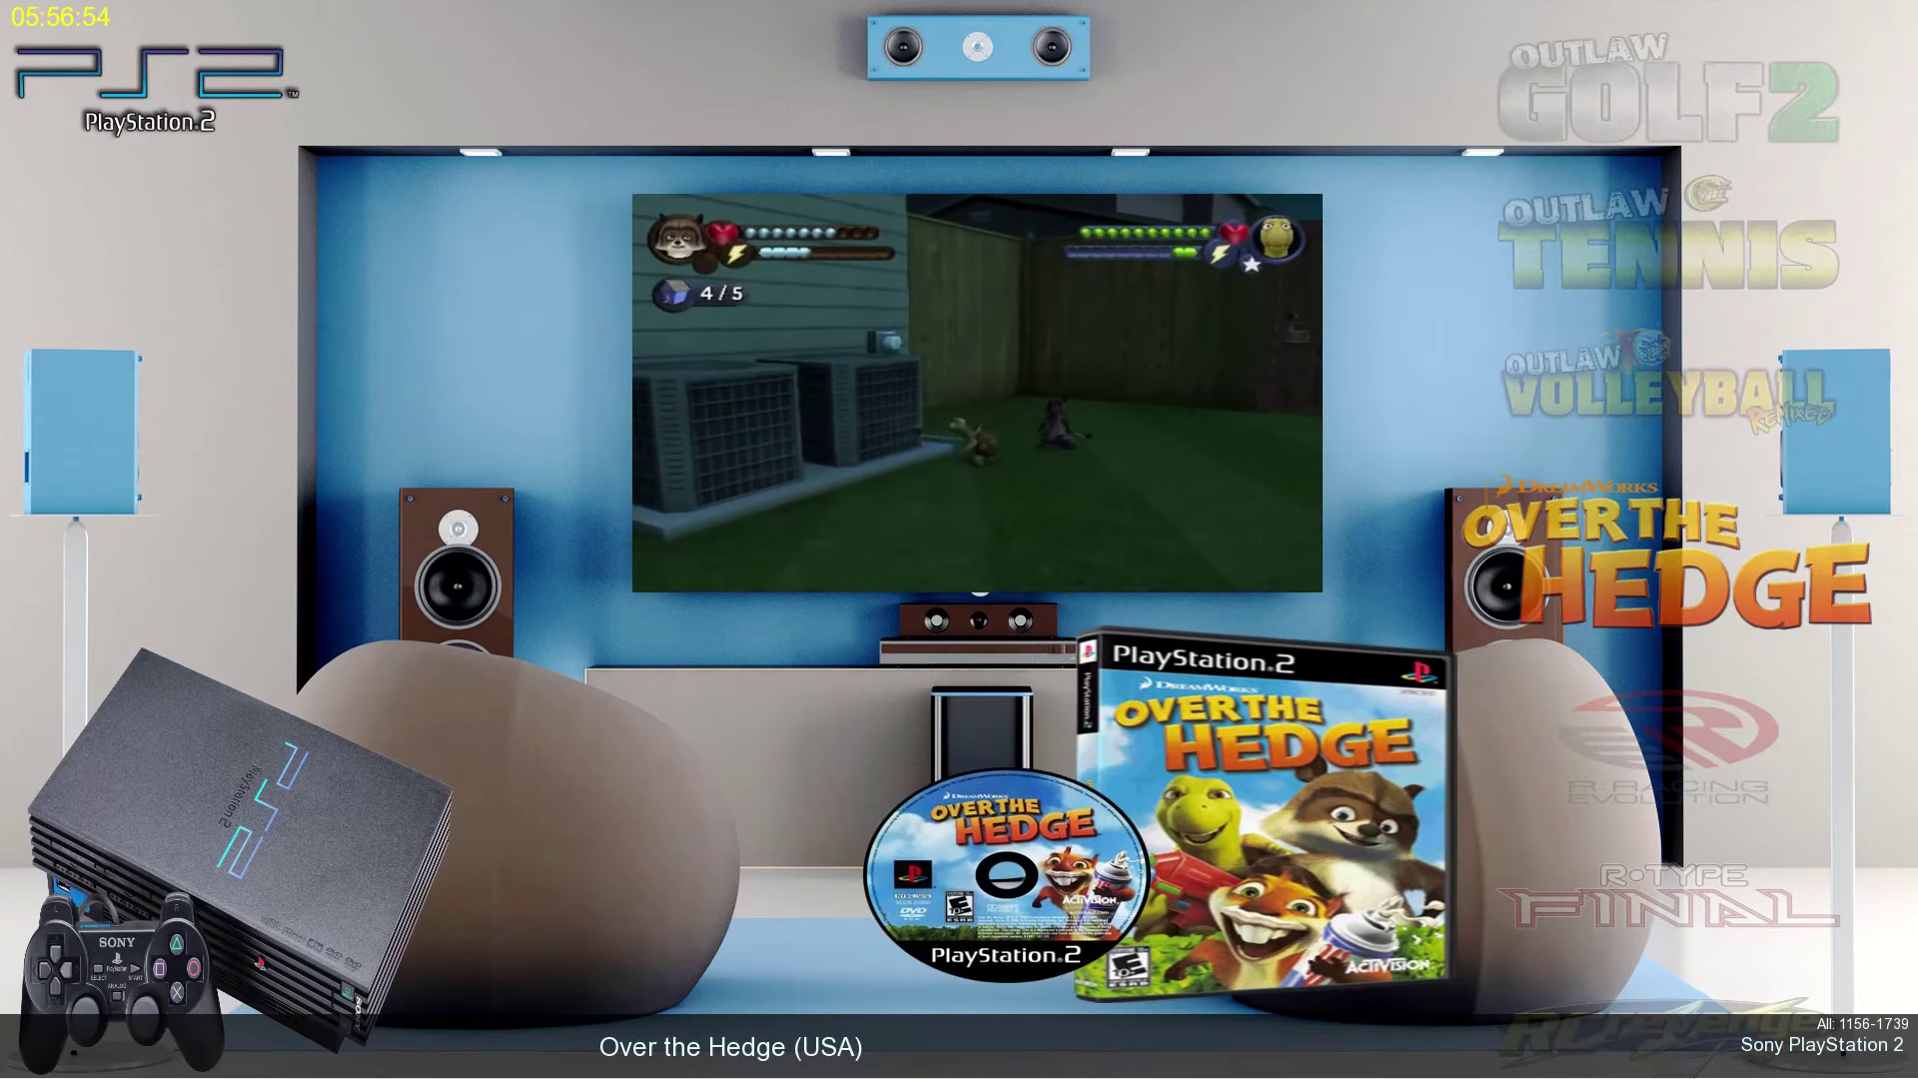
{"action": "key", "text": "Down"}
Step back up through Over the Hedge and the Outlaw titles to Outlaw Golf 2
{"action": "key", "text": "Up"}
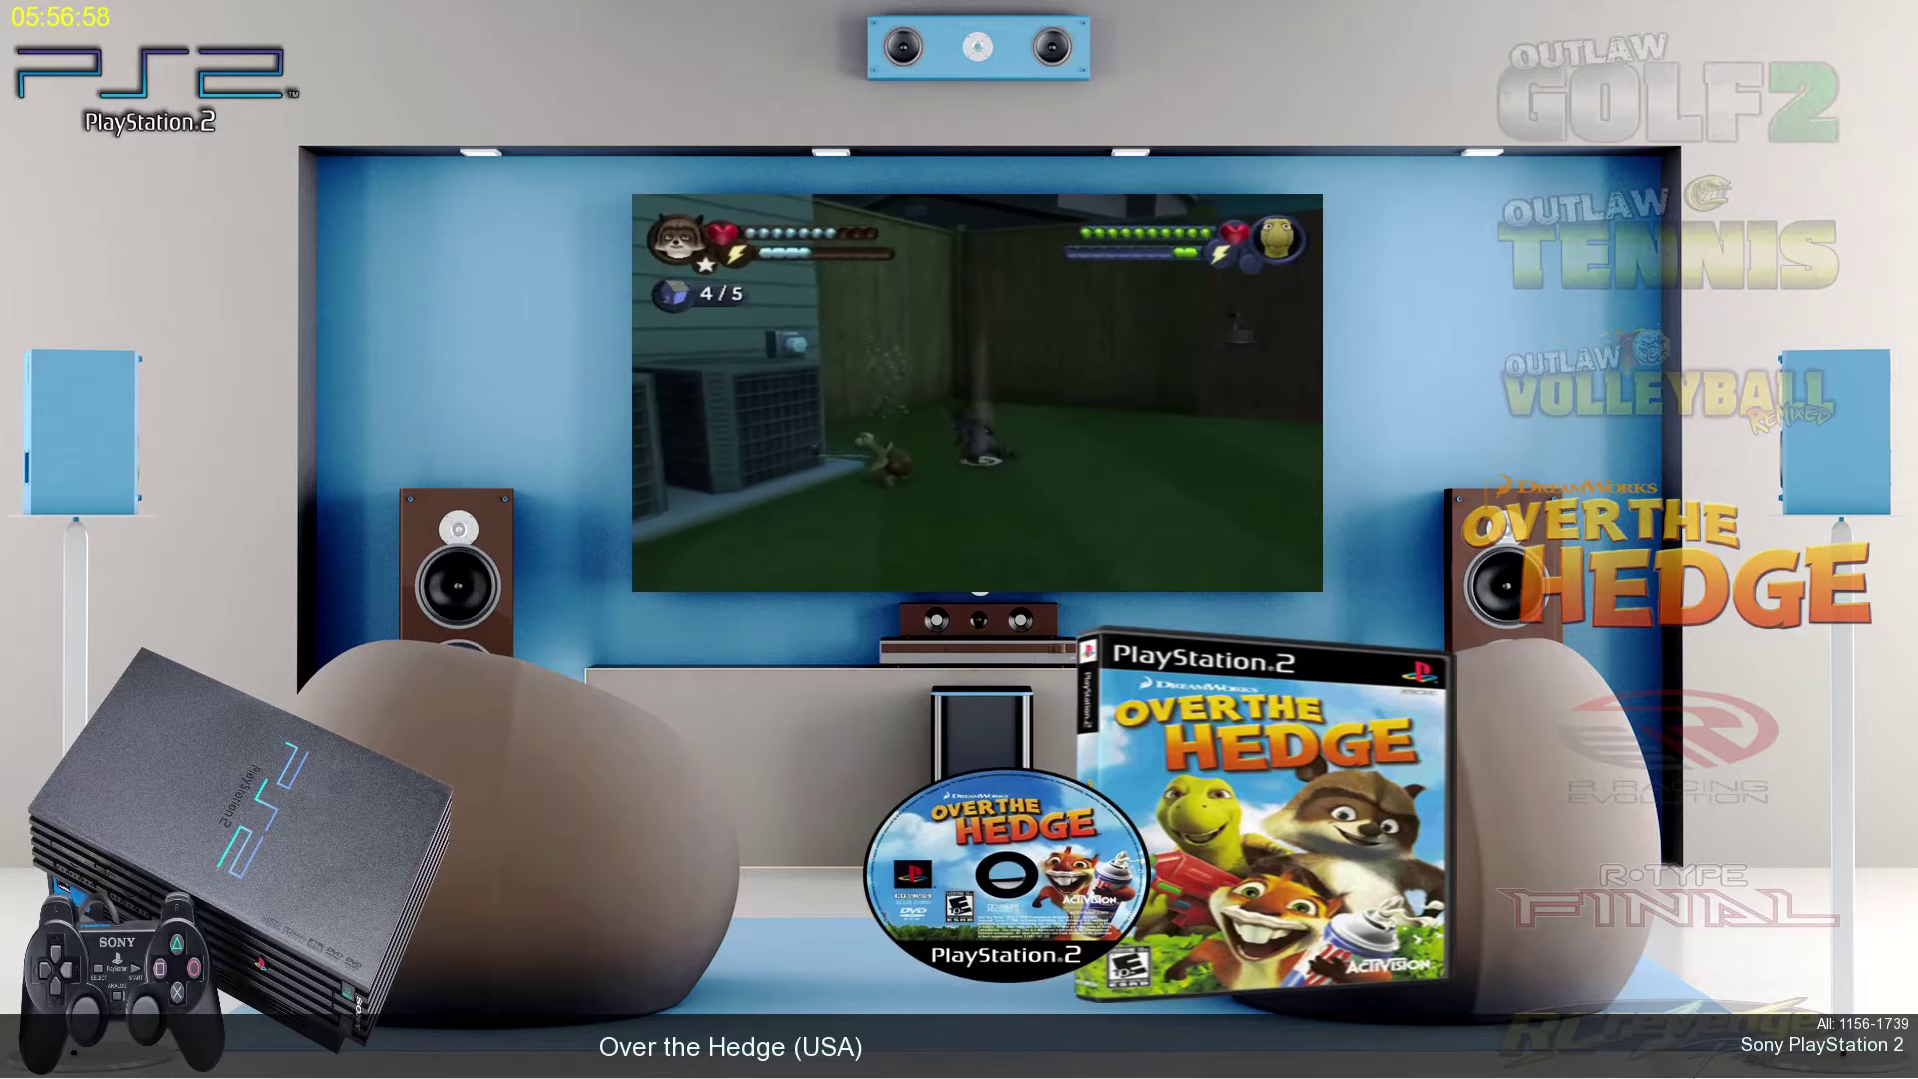
{"action": "key", "text": "Up"}
{"action": "key", "text": "Up"}
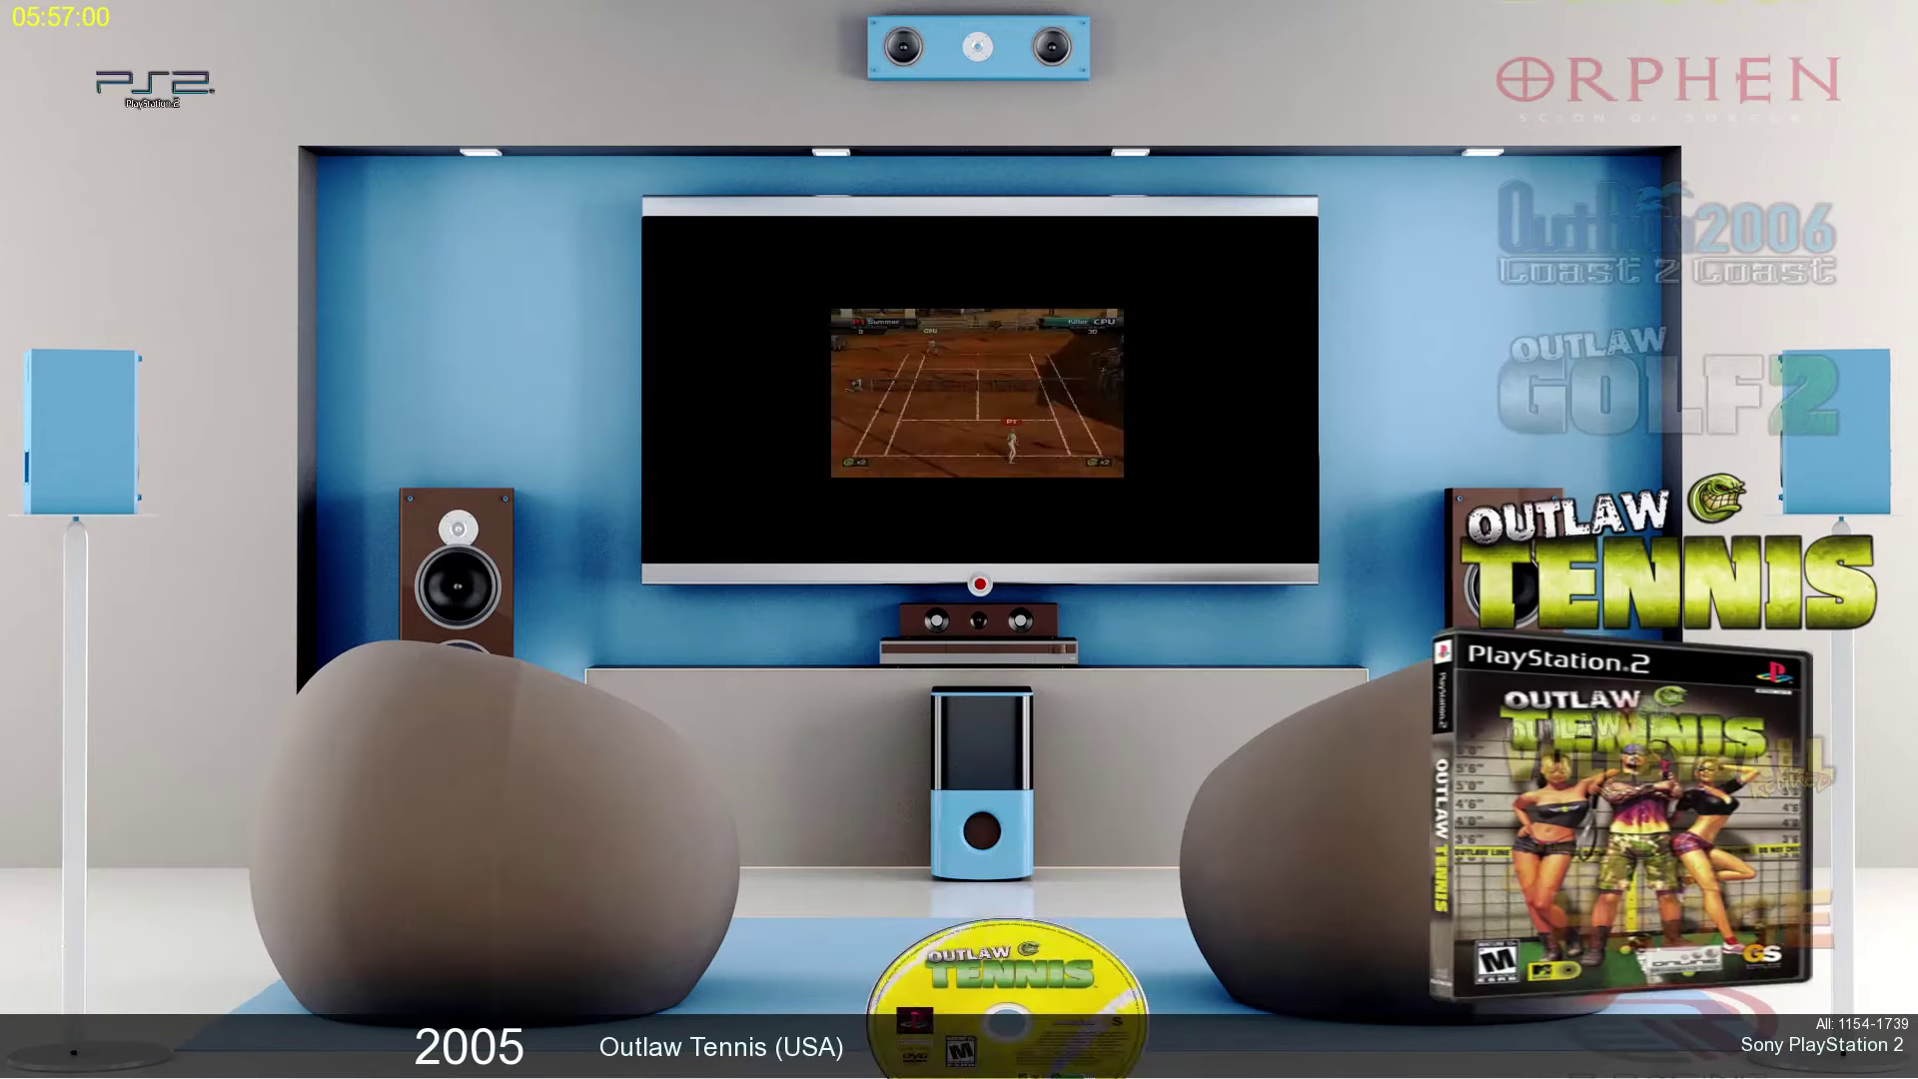
{"action": "key", "text": "Up"}
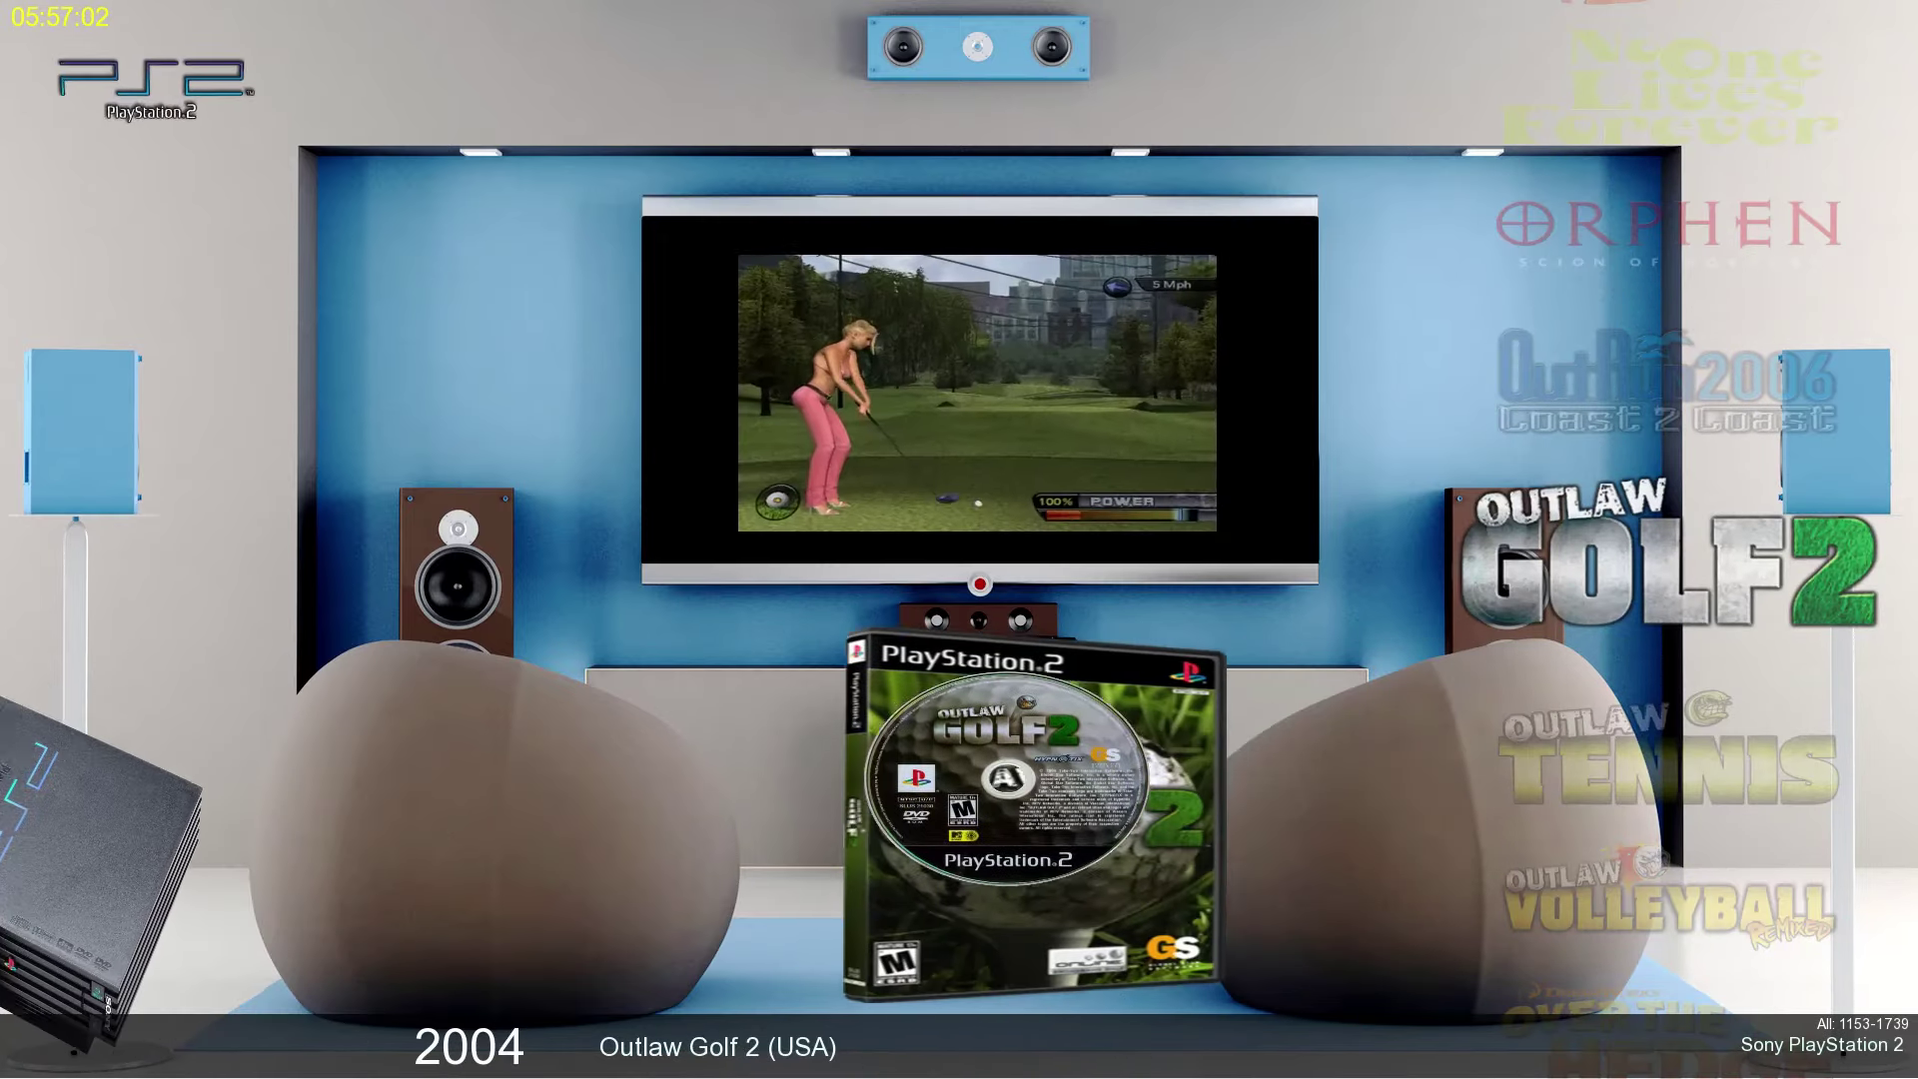
{"action": "key", "text": "Up"}
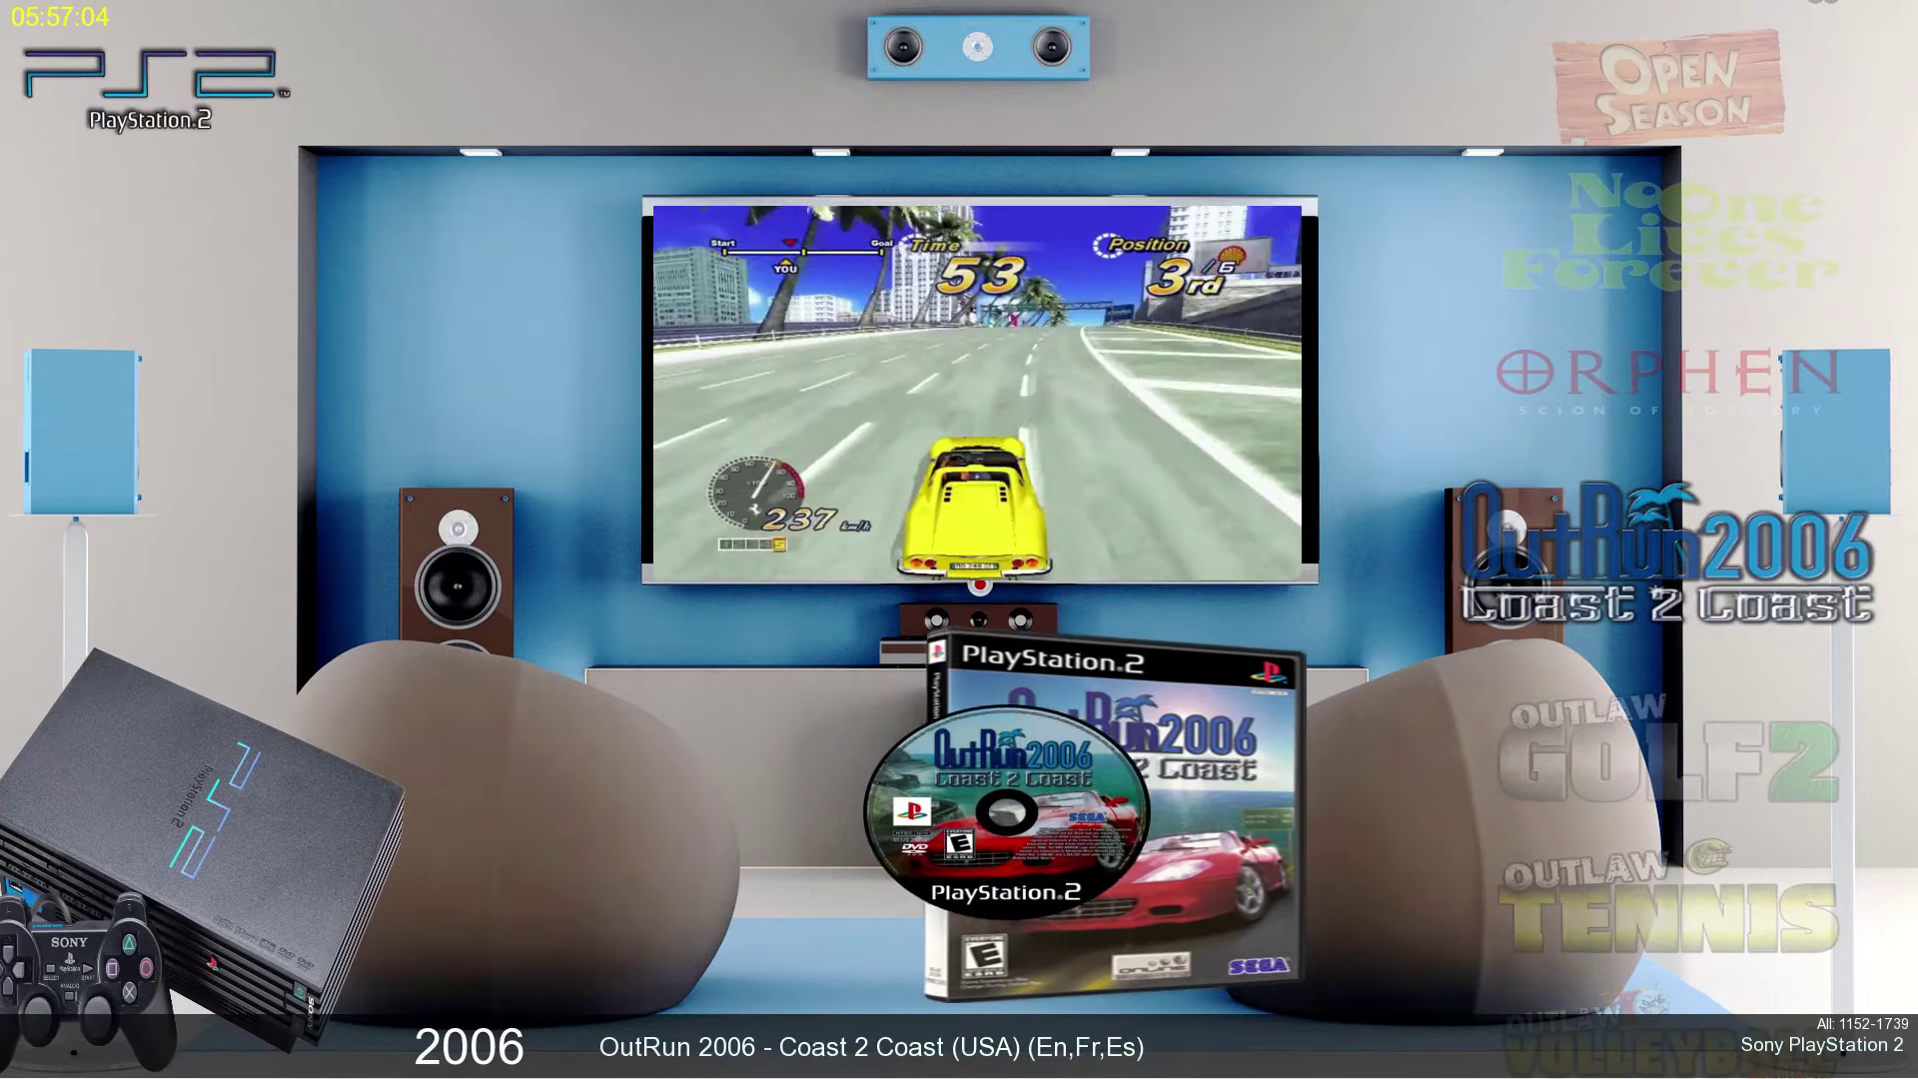